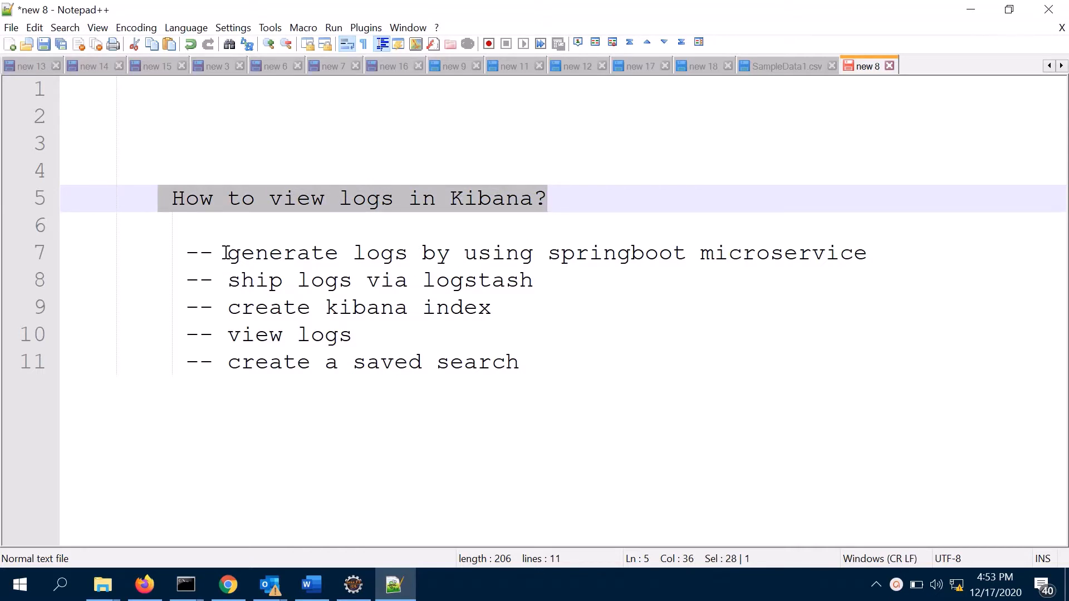
Step: Review the outlined stages for viewing logs in Kibana, from generating logs with the springboot microservice to creating a saved search
left_click_drag(224, 254, 863, 261)
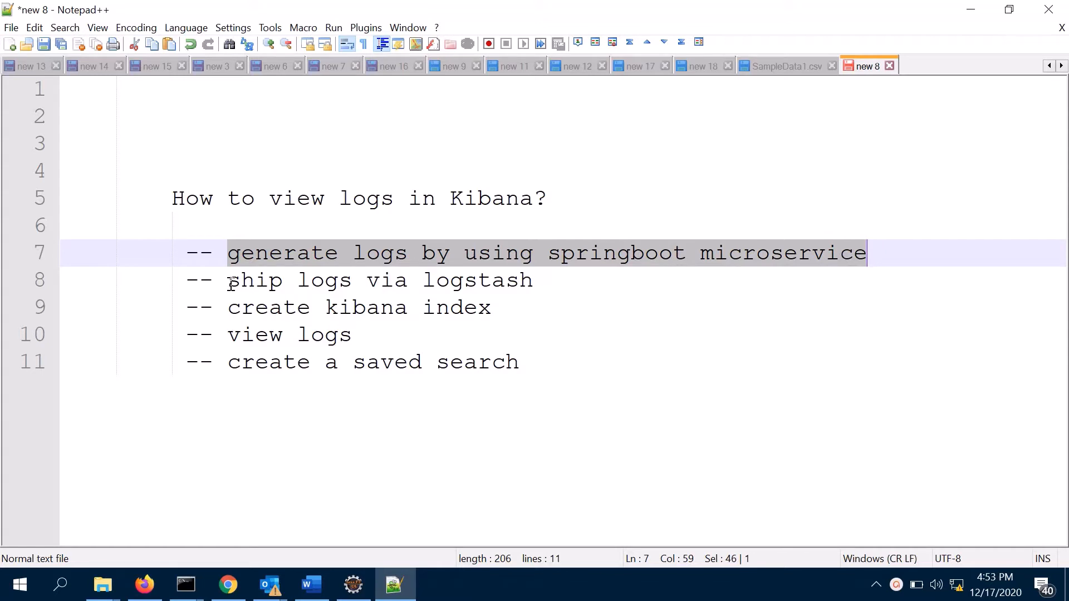
left_click_drag(230, 283, 536, 282)
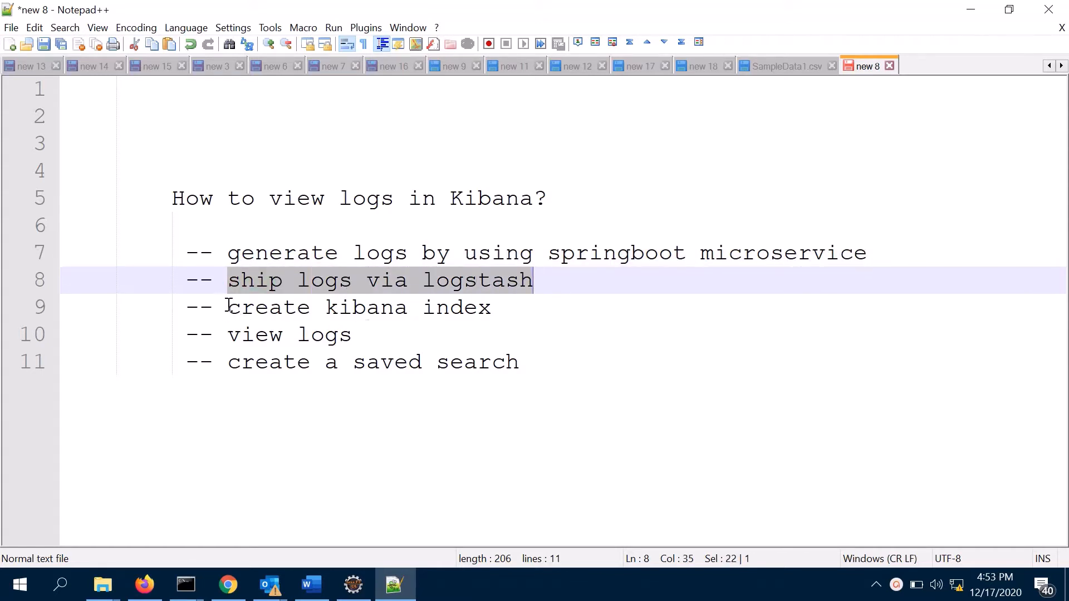
left_click_drag(228, 308, 494, 310)
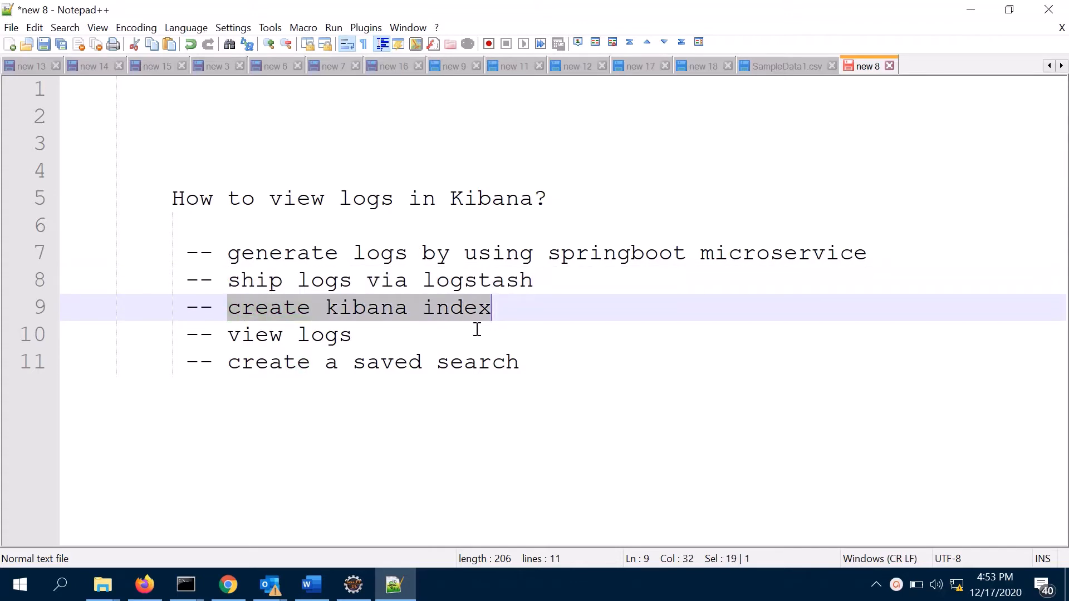
left_click_drag(230, 334, 363, 333)
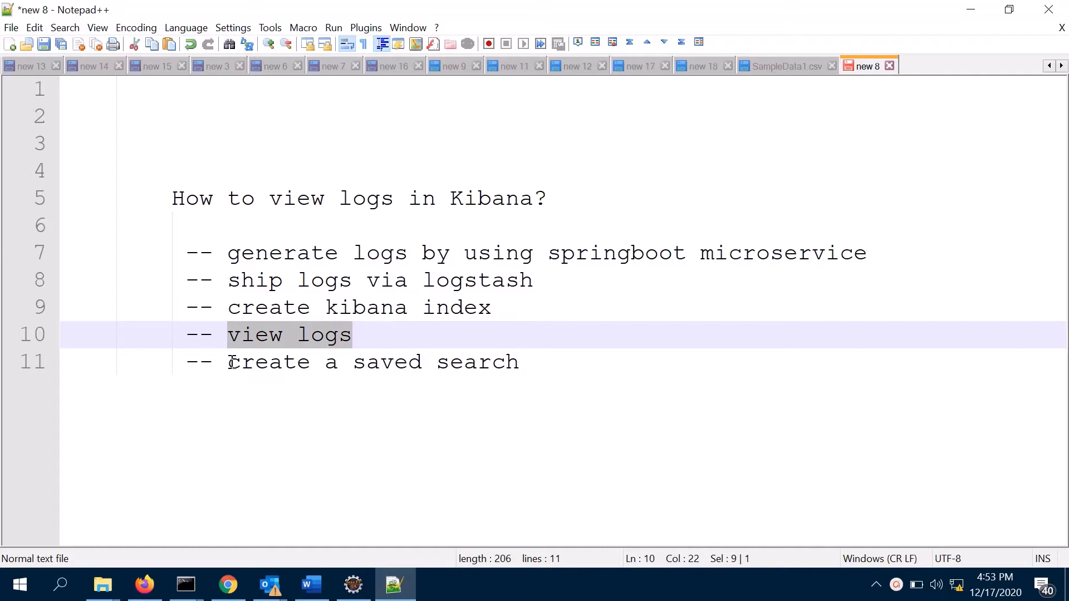
left_click_drag(232, 363, 545, 359)
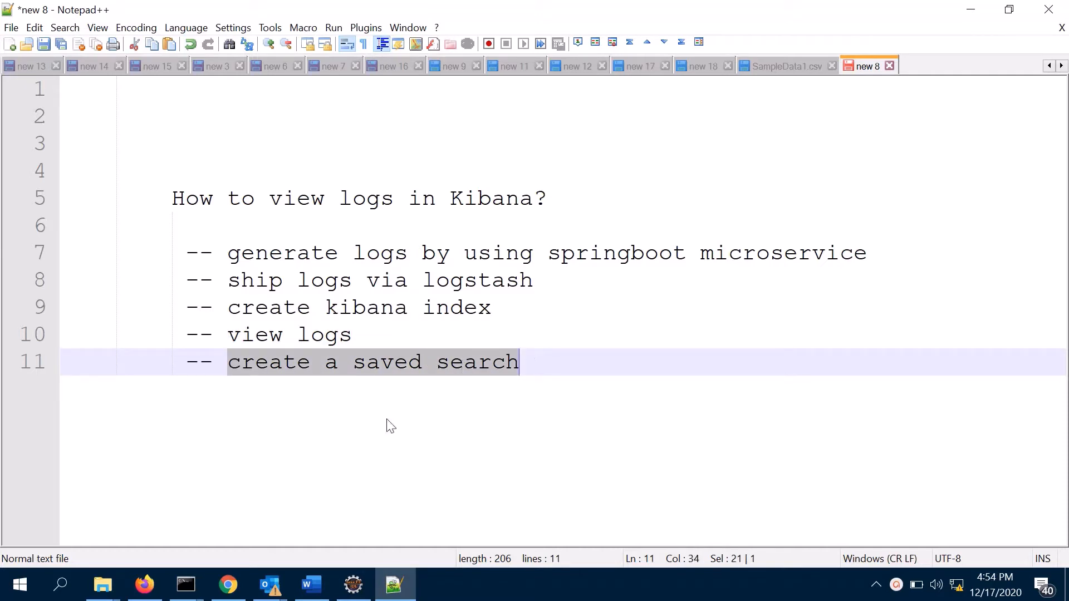
Step: Switch to Eclipse and examine the whole LOGSTASH_ASYNC appender block in logback.xml
left_click(352, 586)
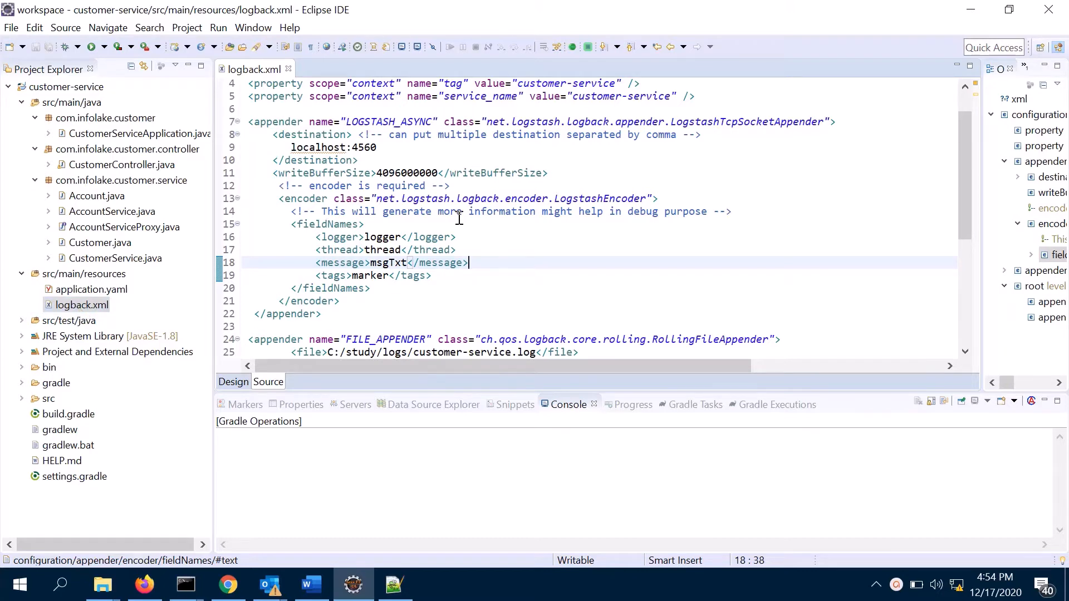
scroll(423, 231, "down", 1)
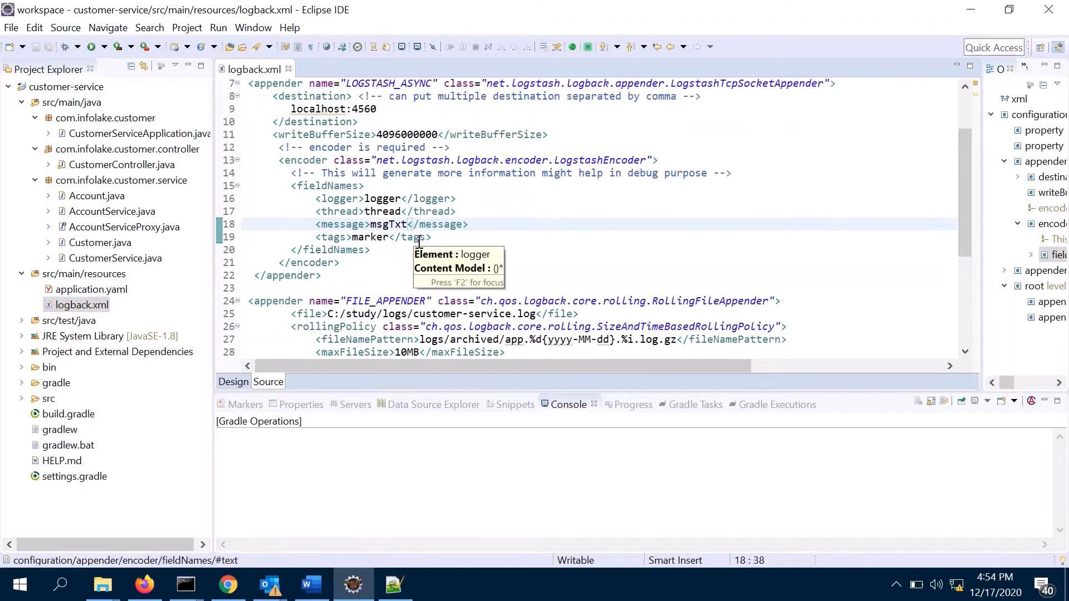
scroll(419, 243, "up", 1)
left_click_drag(248, 121, 330, 314)
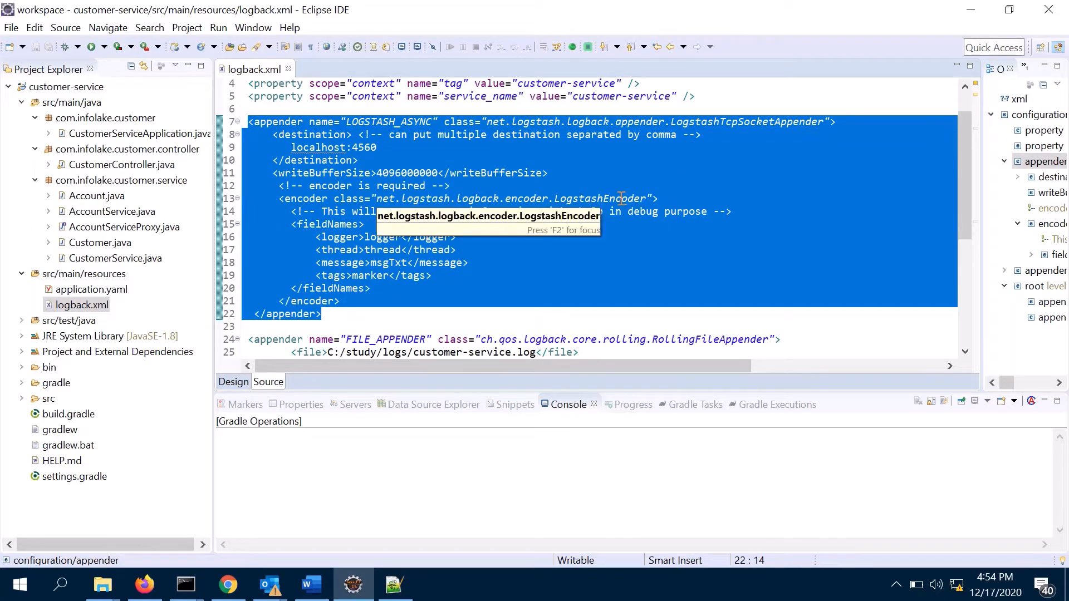
Step: Switch to Firefox and read the Usage section of the logstash-logback-encoder GitHub readme, including its table of appenders and encoders
left_click(142, 584)
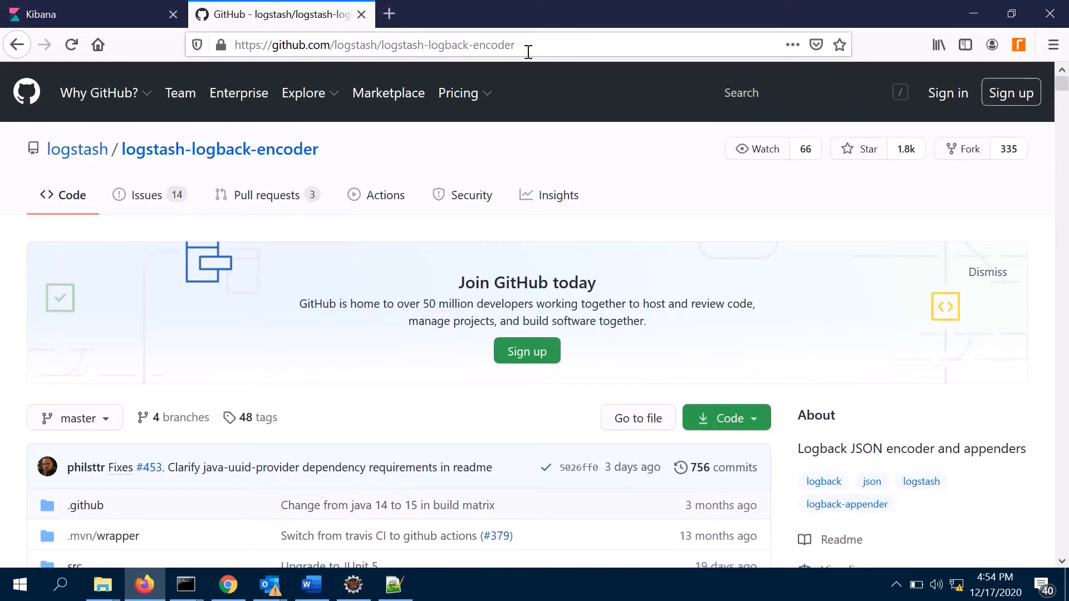
scroll(313, 373, "down", 15)
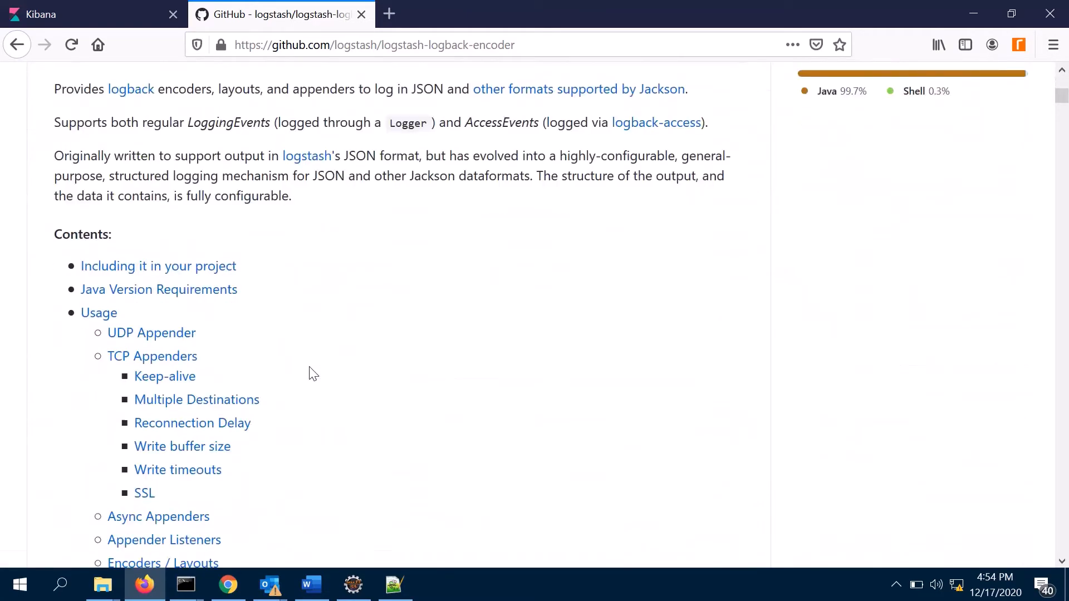
scroll(314, 373, "down", 20)
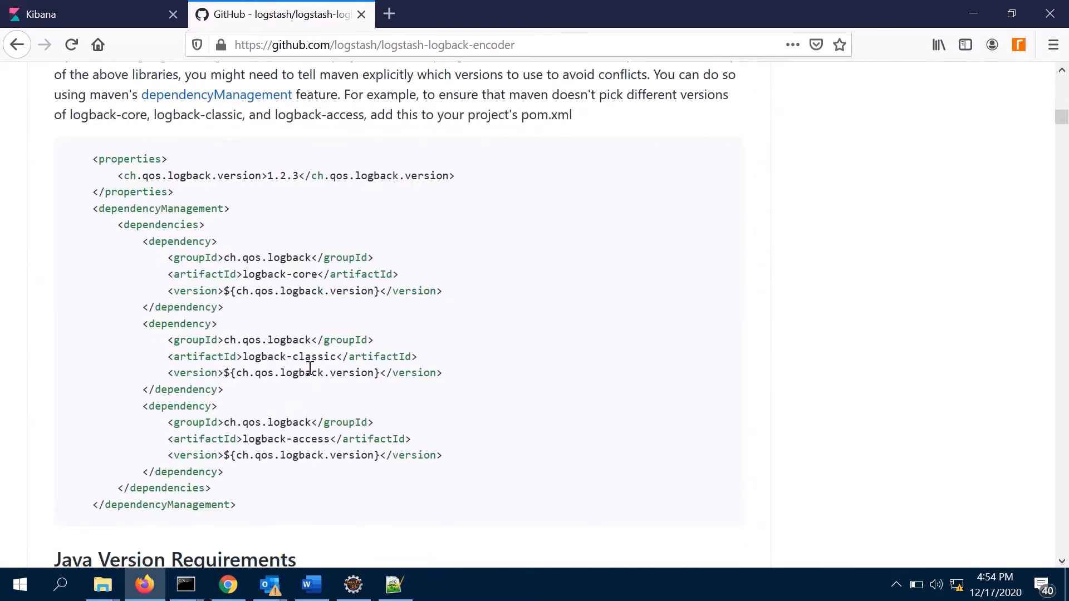
scroll(311, 369, "down", 20)
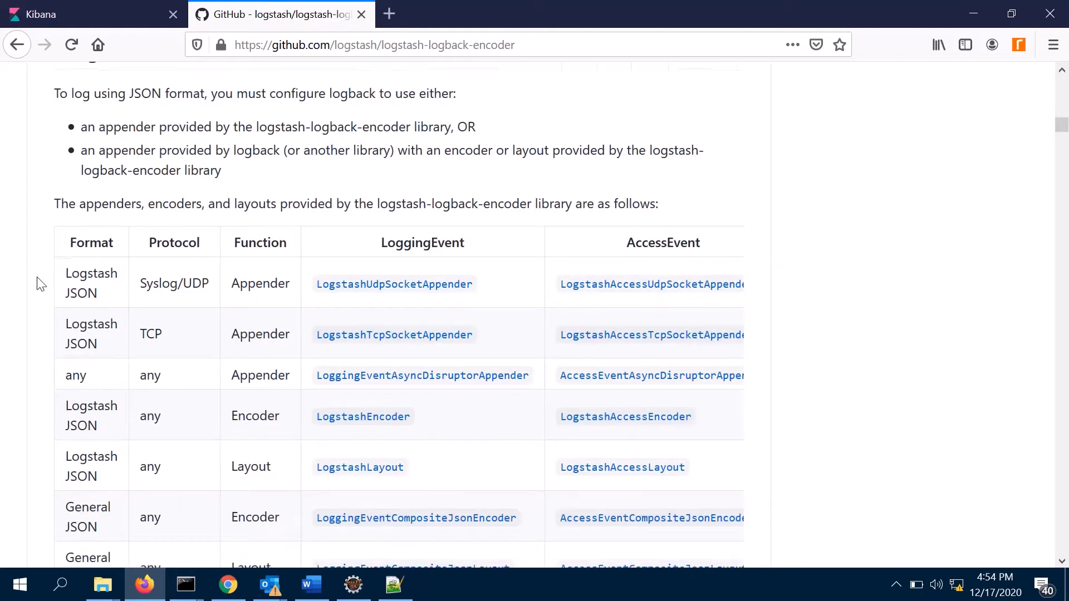
scroll(40, 283, "down", 5)
scroll(40, 285, "down", 5)
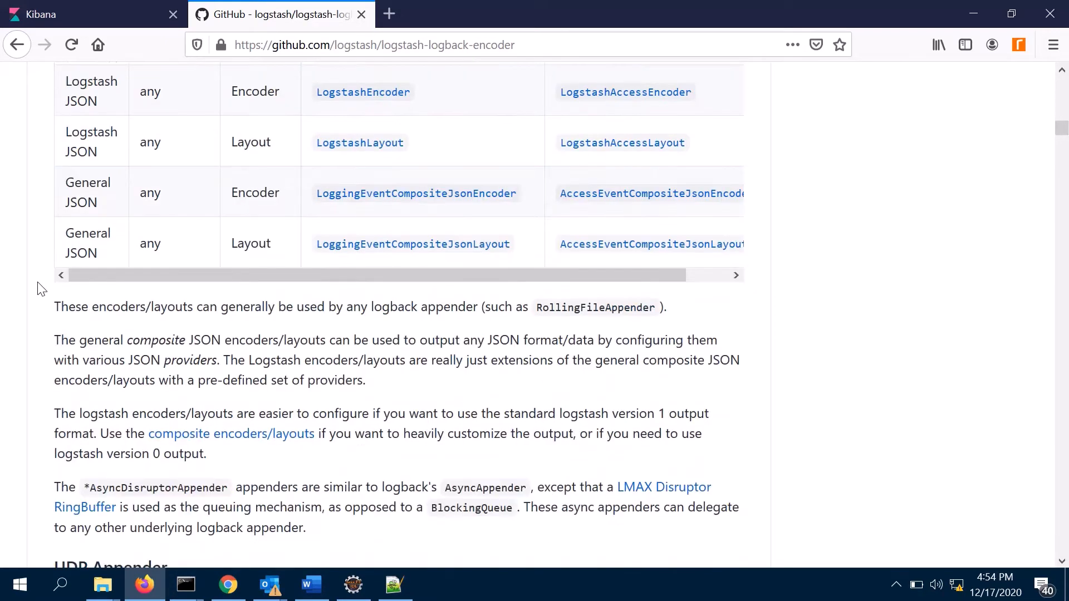
scroll(40, 288, "up", 6)
scroll(40, 290, "up", 6)
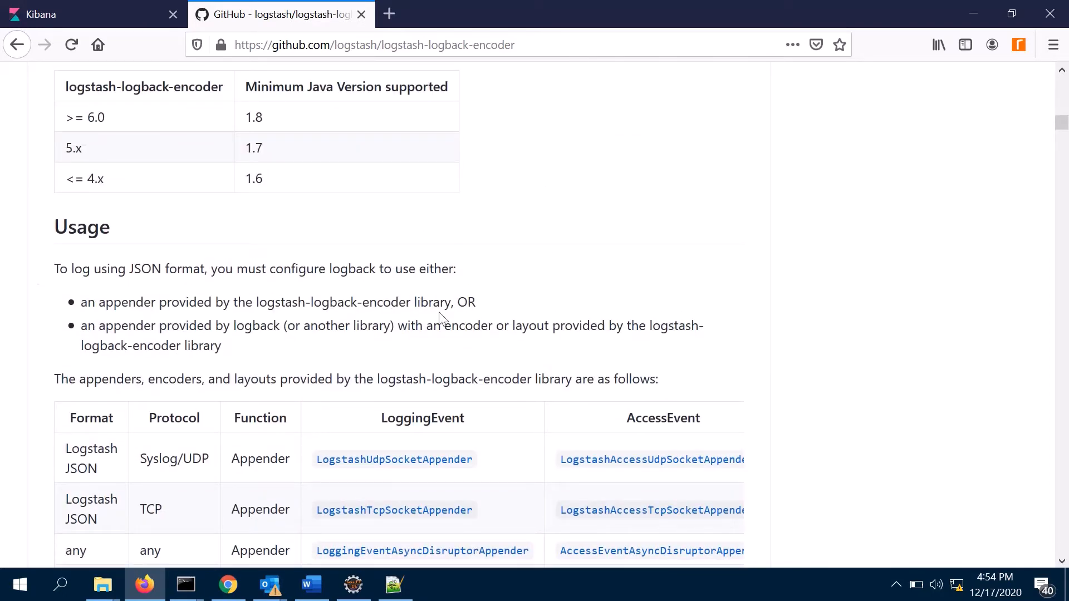
Step: Return to Eclipse and inspect the localhost:4560 destination of the LOGSTASH_ASYNC appender
left_click(353, 585)
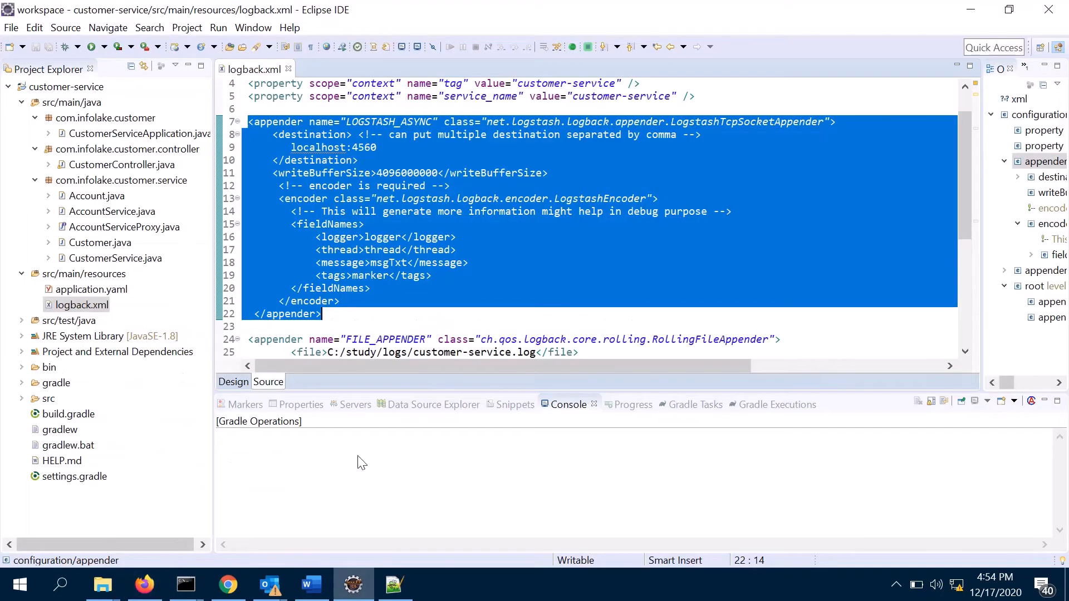
left_click(450, 159)
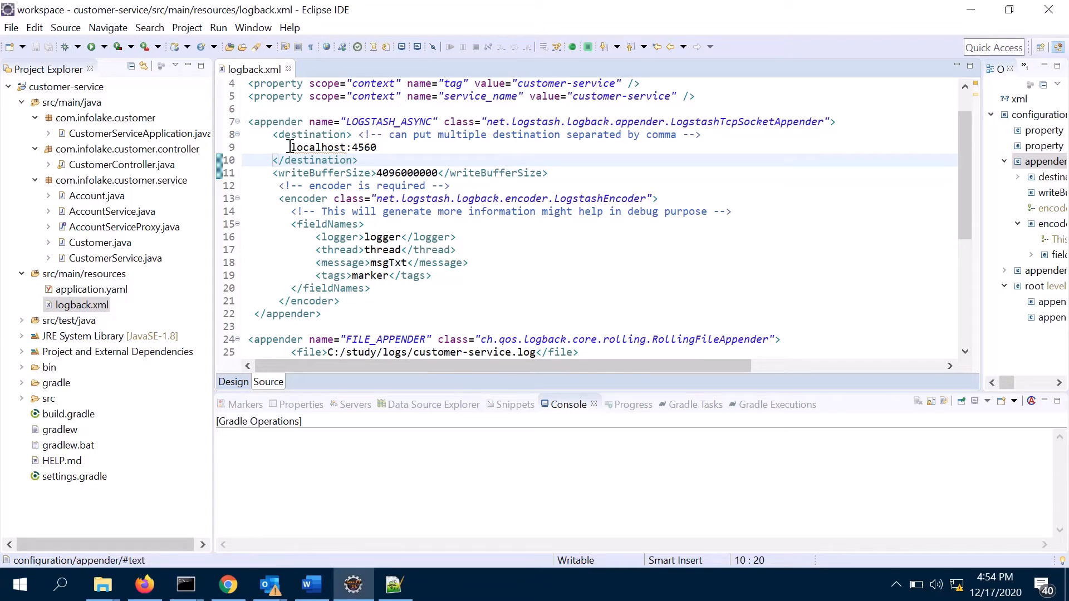
left_click_drag(290, 147, 378, 147)
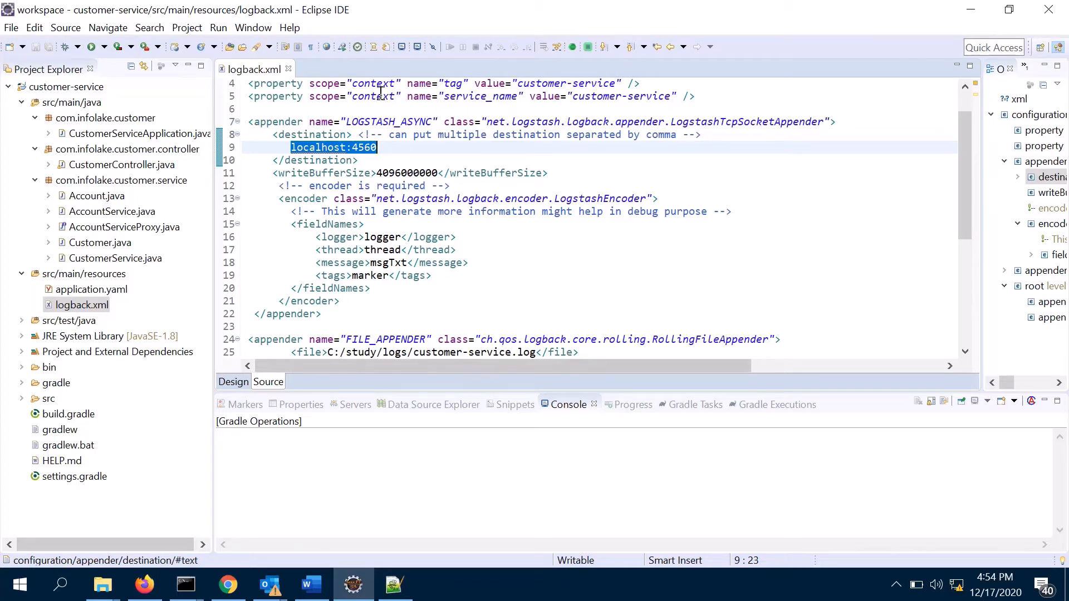
Step: Run CustomerServiceApplication and check its log output in the Logstash Command Prompt window
left_click(104, 48)
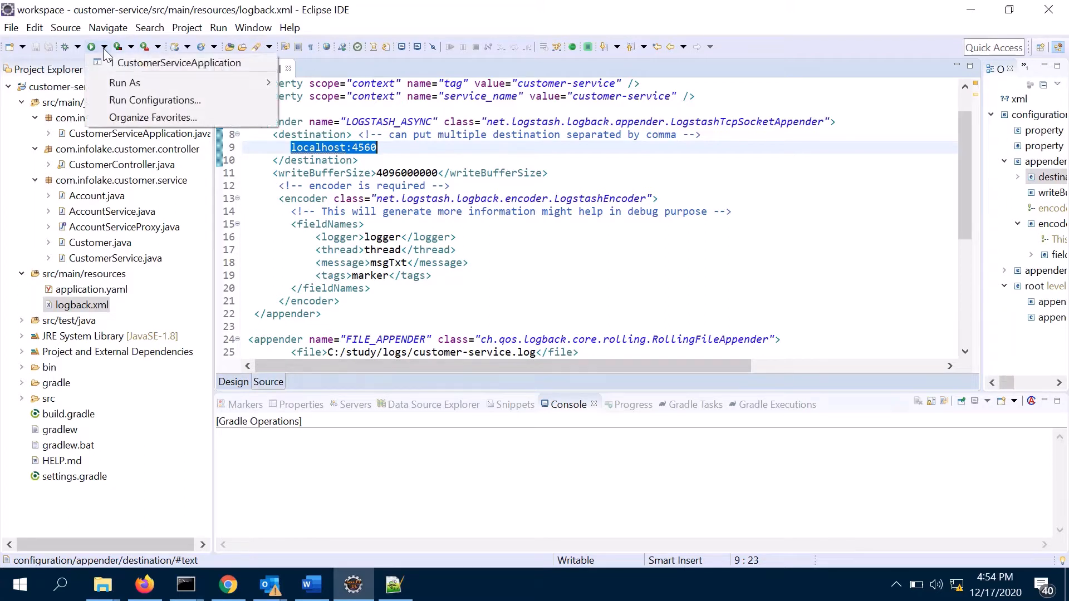
left_click(142, 63)
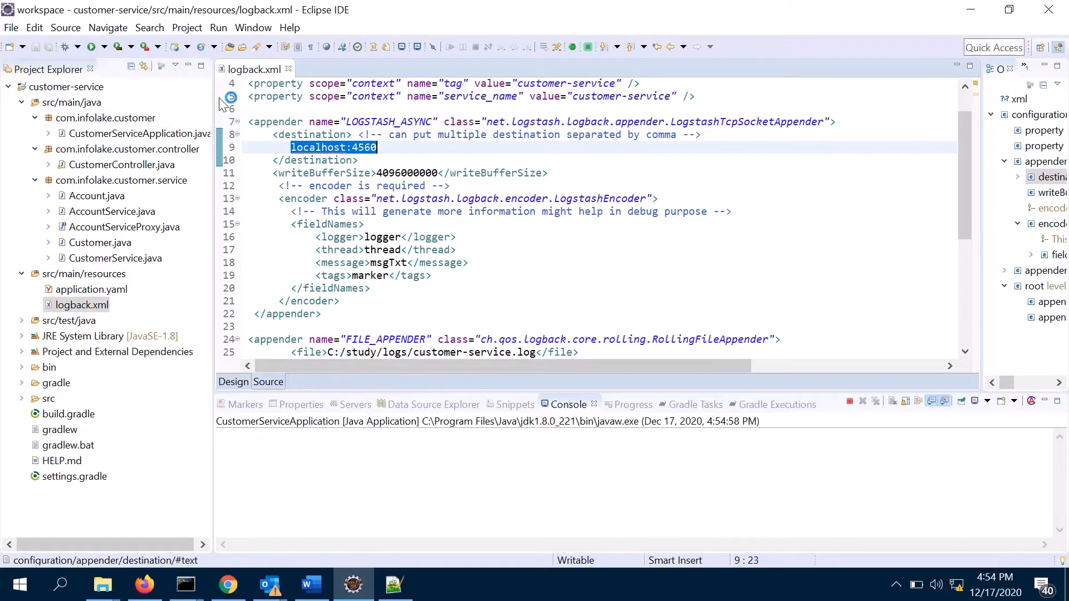
left_click(186, 584)
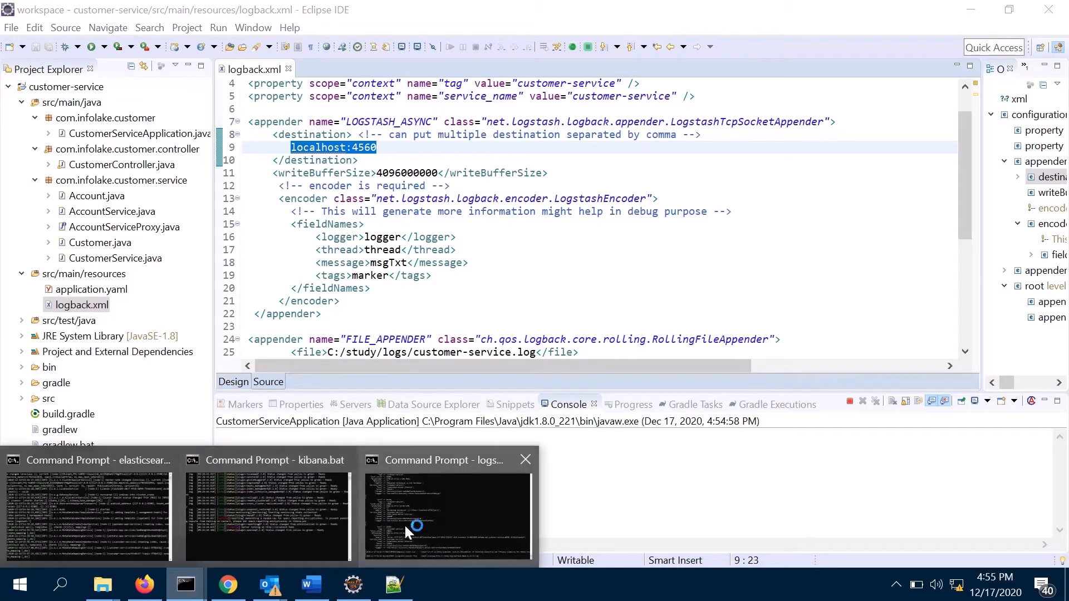
left_click(403, 523)
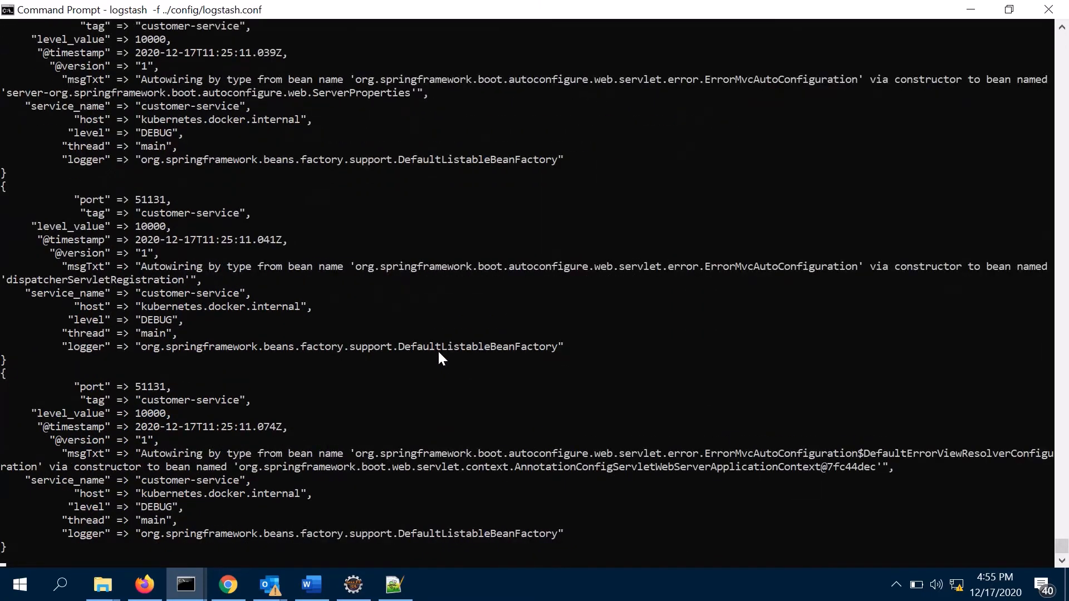
Step: Switch to Kibana in Firefox and check the list of Elasticsearch indices under Index Management
left_click(140, 586)
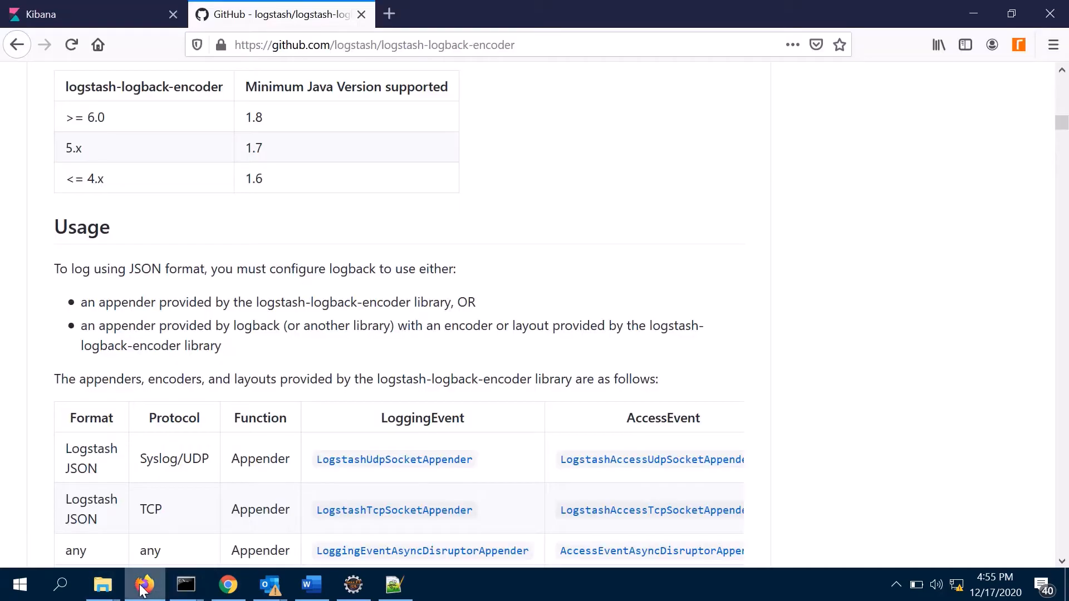
left_click(88, 15)
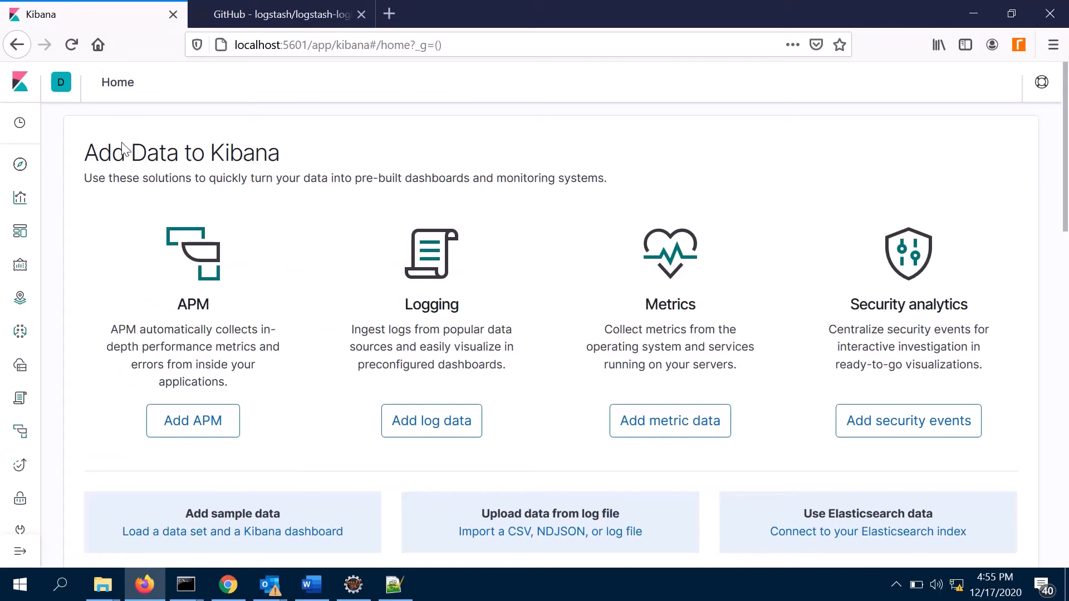
scroll(76, 400, "down", 5)
scroll(76, 400, "down", 2)
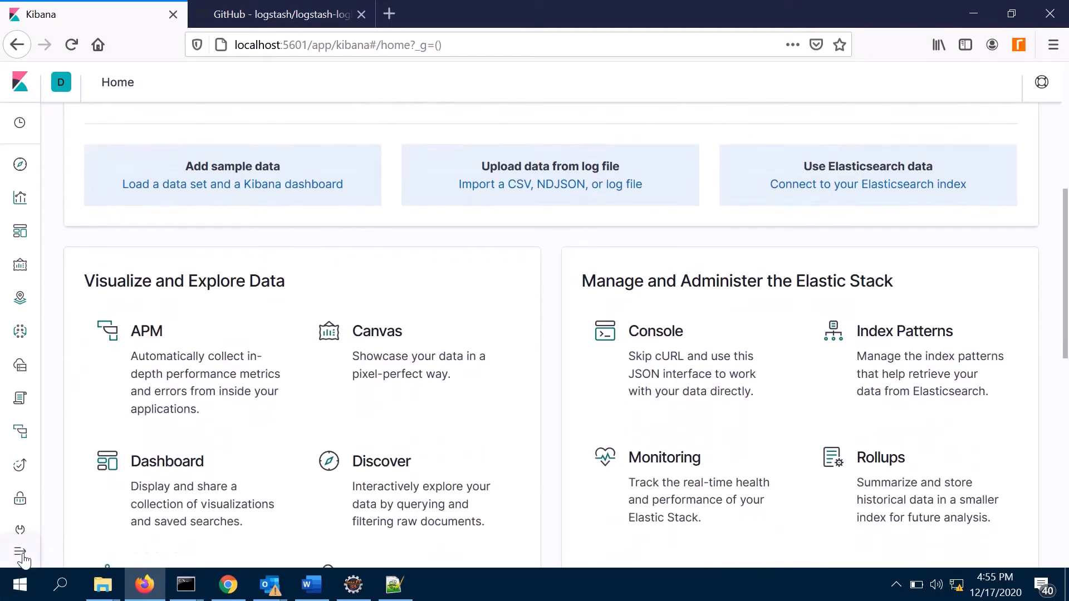
mouse_move(24, 557)
scroll(34, 507, "down", 3)
left_click(33, 510)
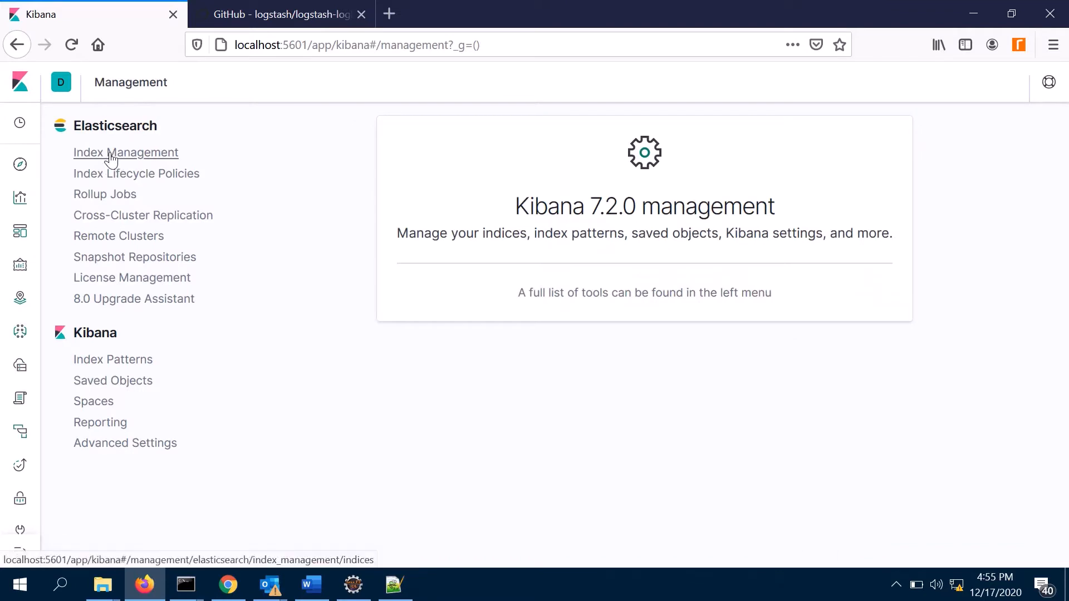
left_click(112, 160)
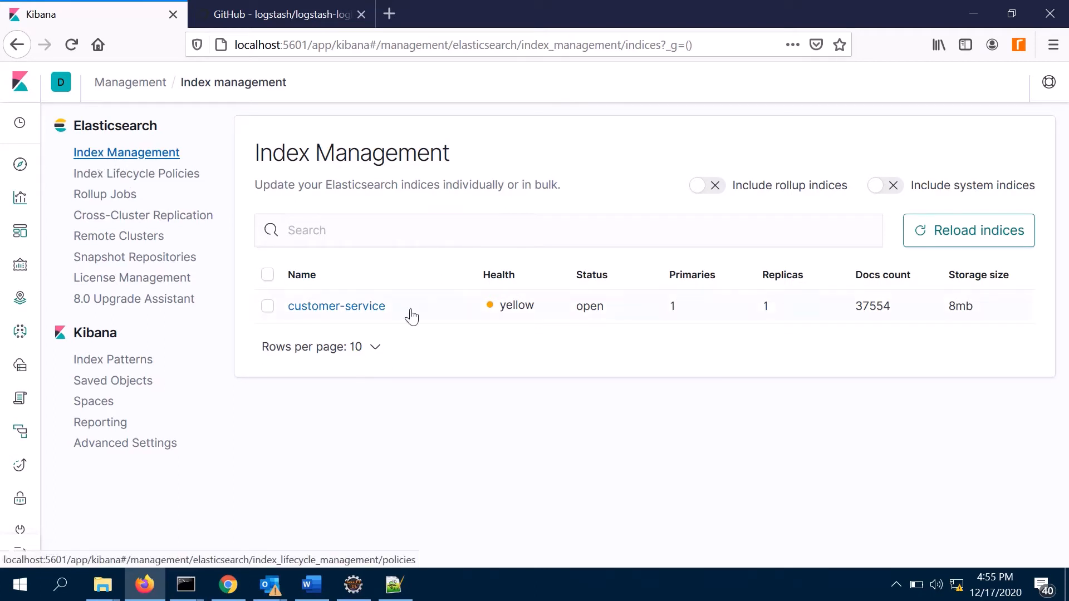
Step: Start a new Kibana index pattern and define it as customer-service, proceeding to its settings
left_click(126, 366)
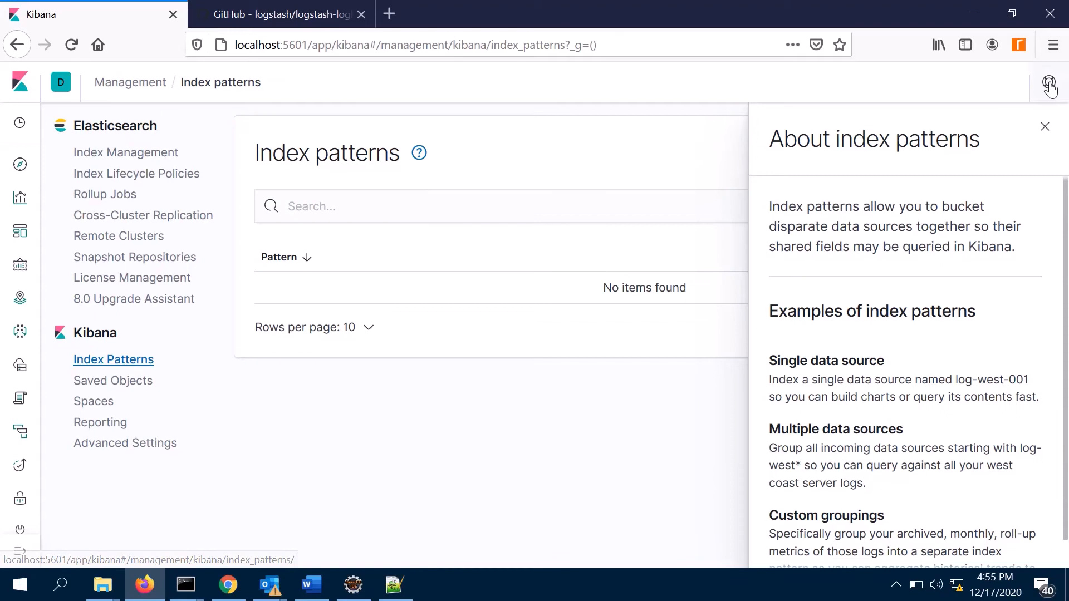
left_click(1045, 128)
left_click(982, 162)
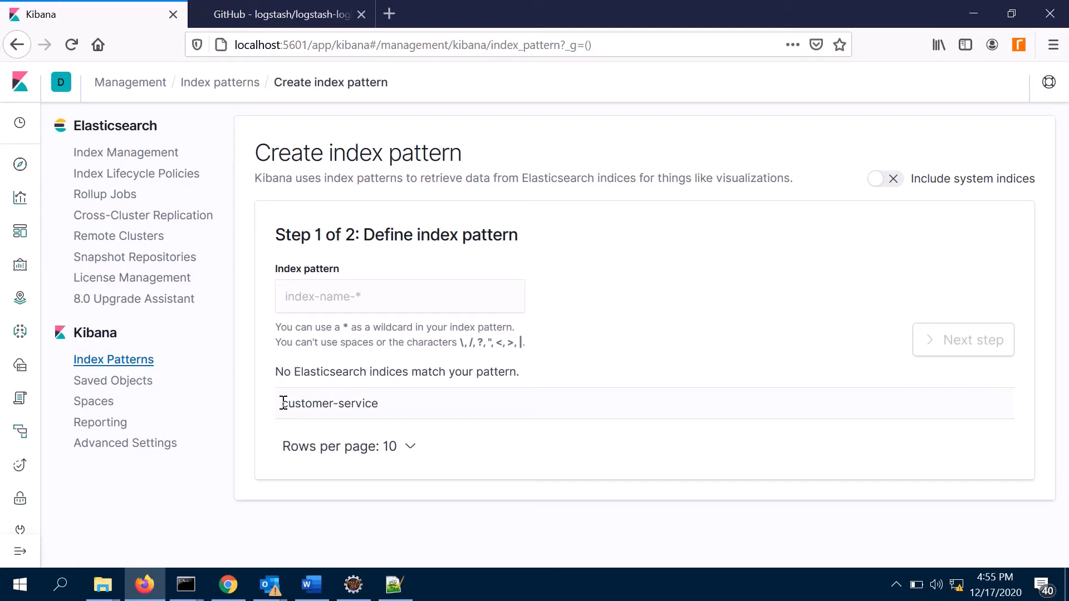
left_click_drag(284, 403, 390, 403)
right_click(354, 405)
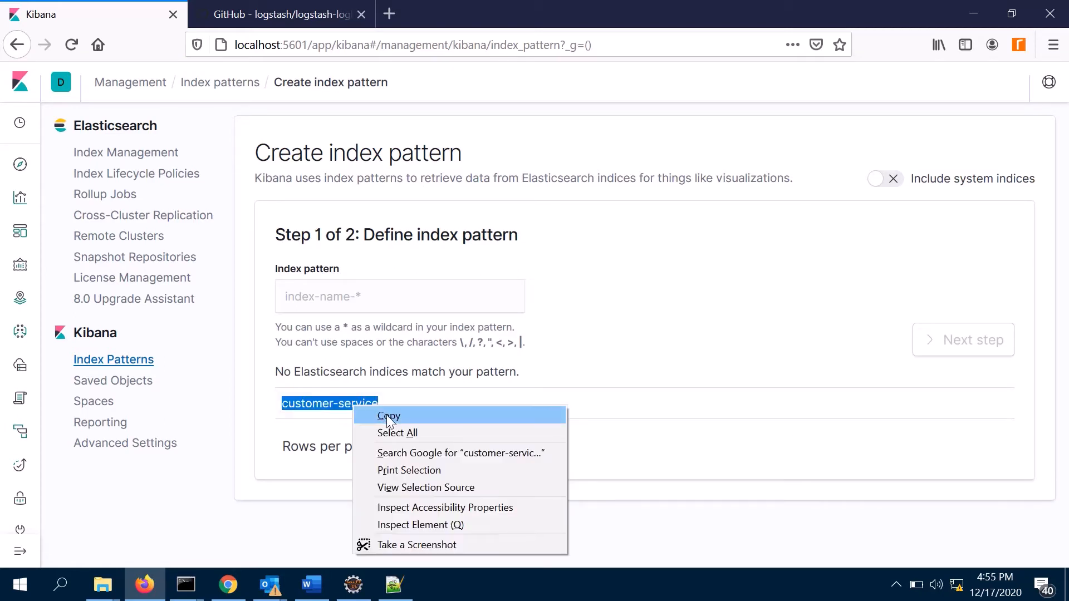
left_click(388, 416)
left_click(360, 297)
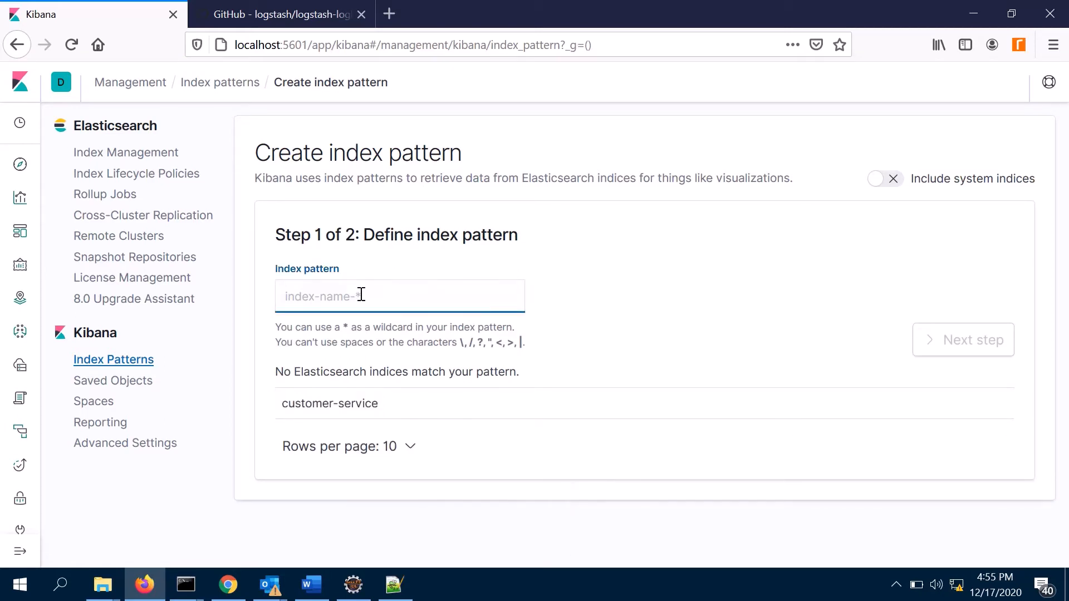
key("ctrl+v")
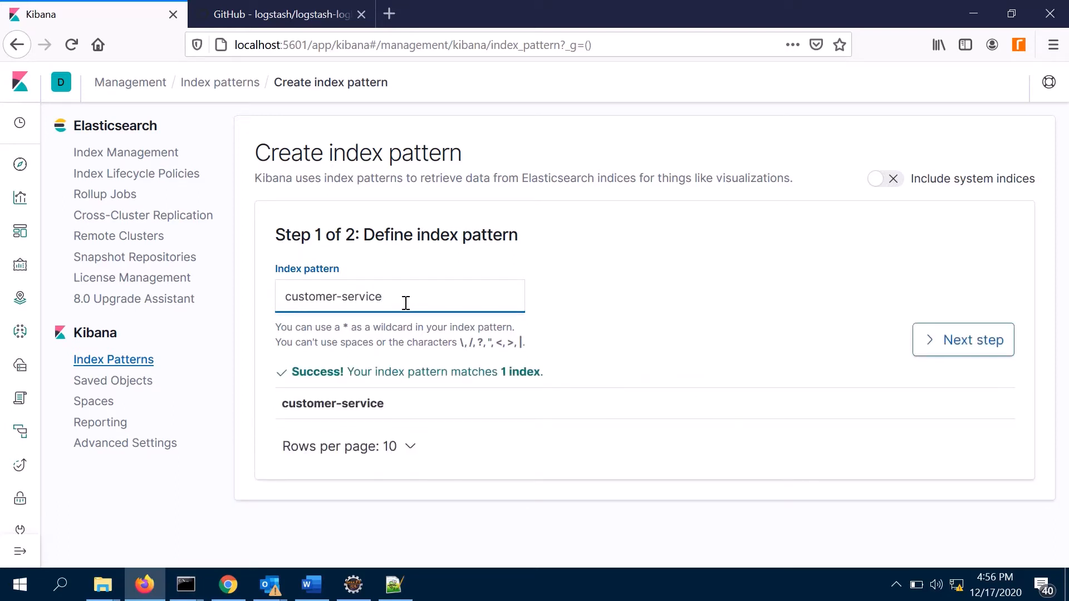
left_click(965, 346)
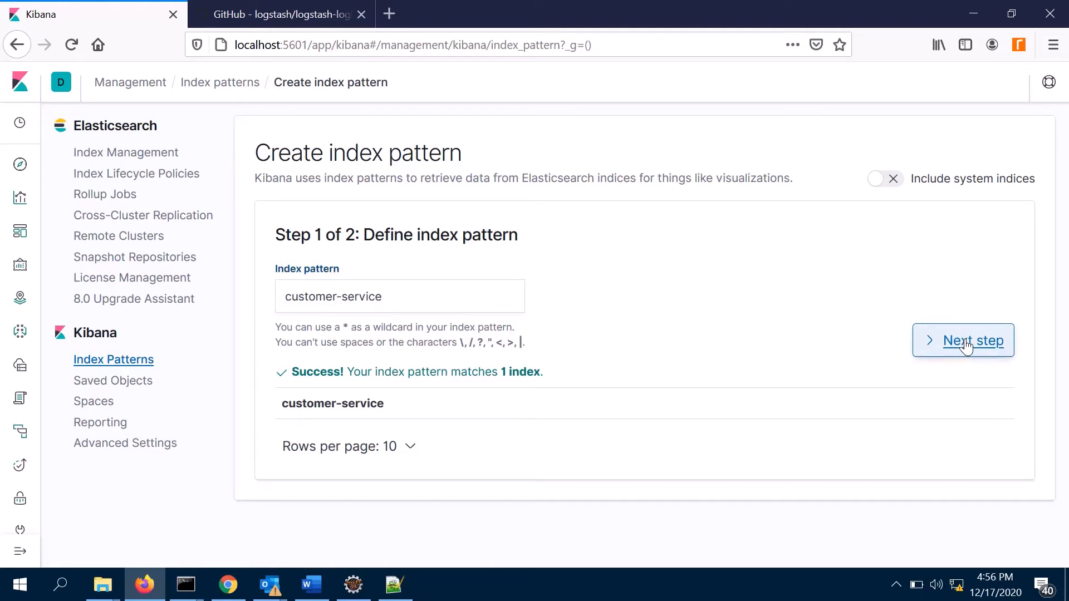
left_click(585, 333)
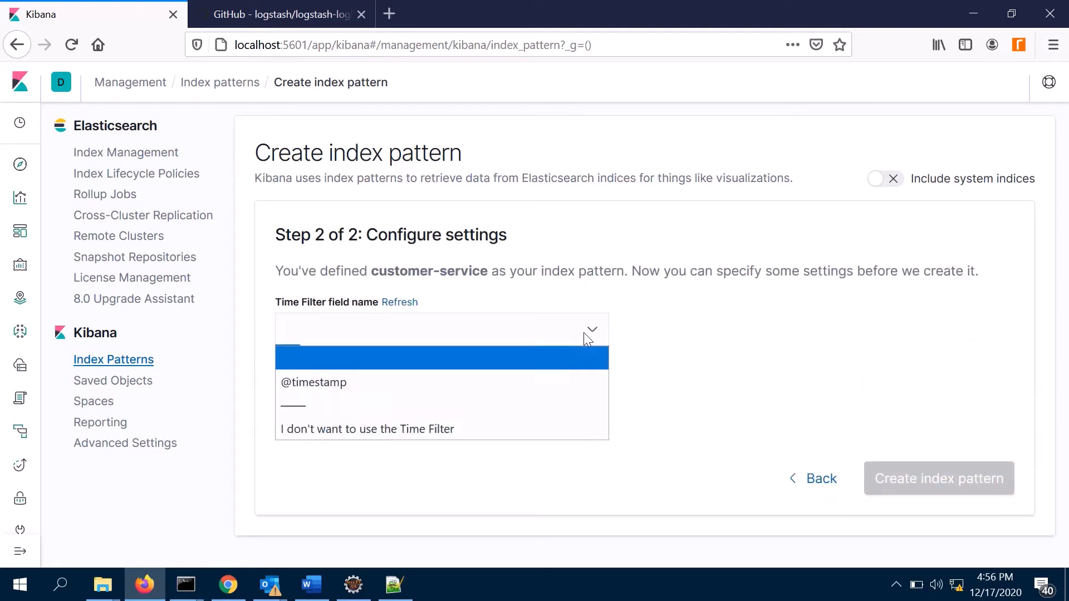
left_click(324, 382)
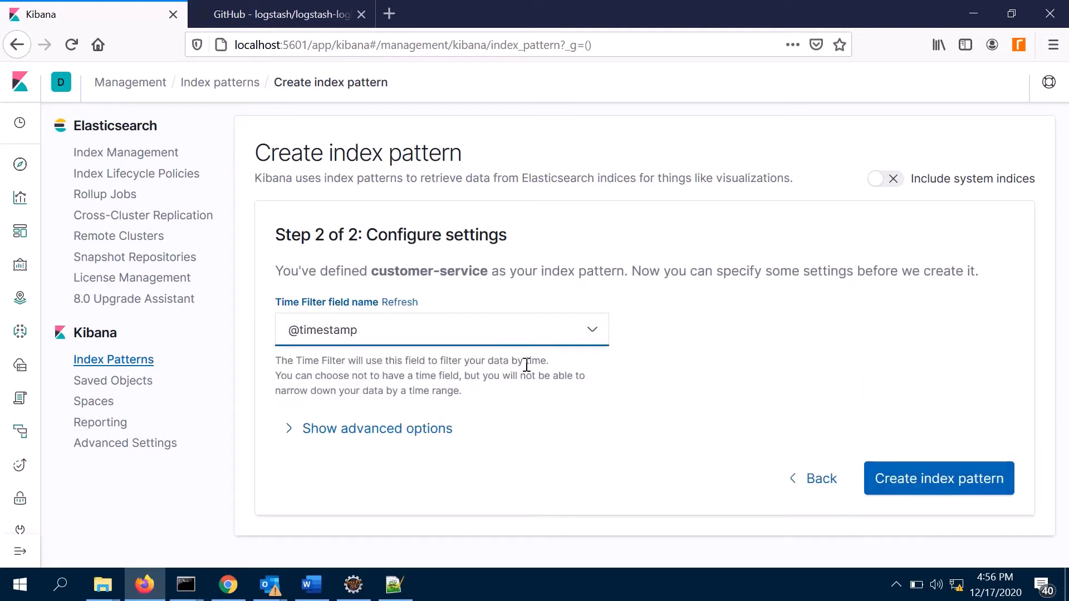
left_click(938, 479)
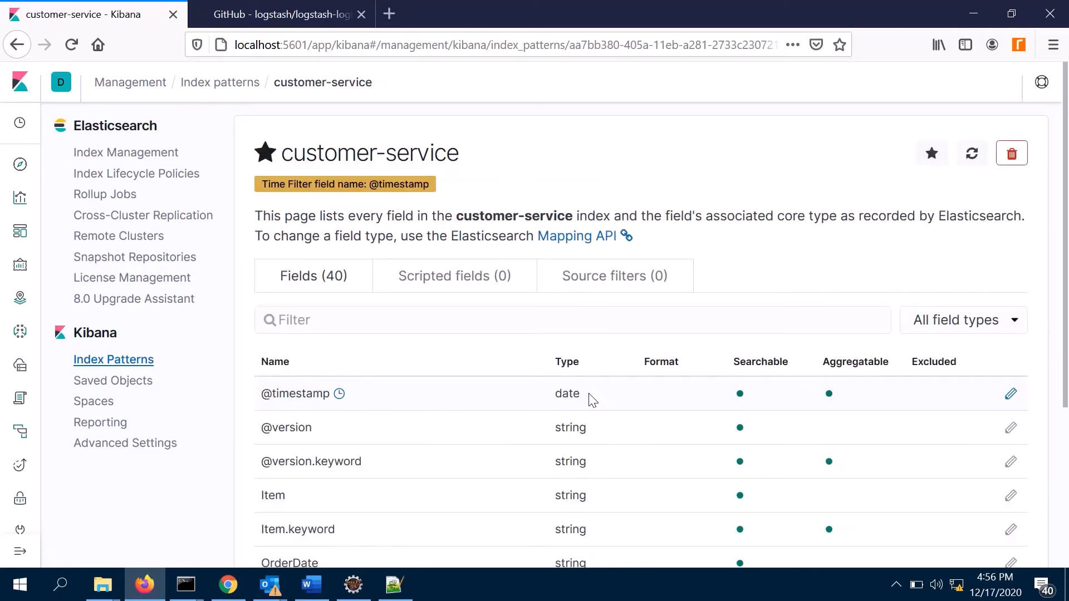
Step: Review the fields listed for the customer-service index pattern, including the second page of the list
scroll(392, 402, "down", 3)
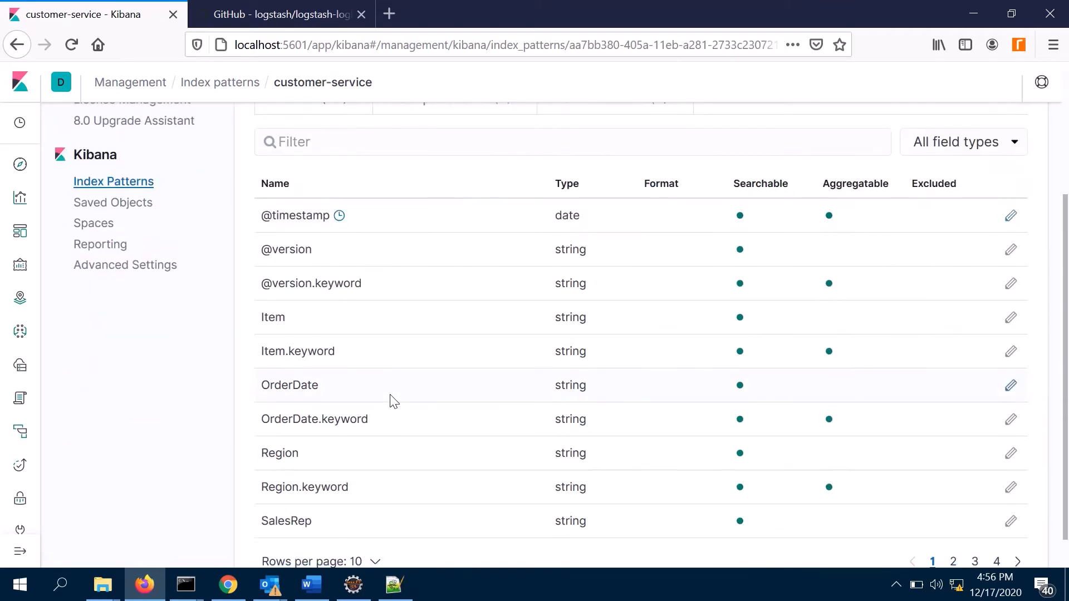
scroll(392, 401, "down", 1)
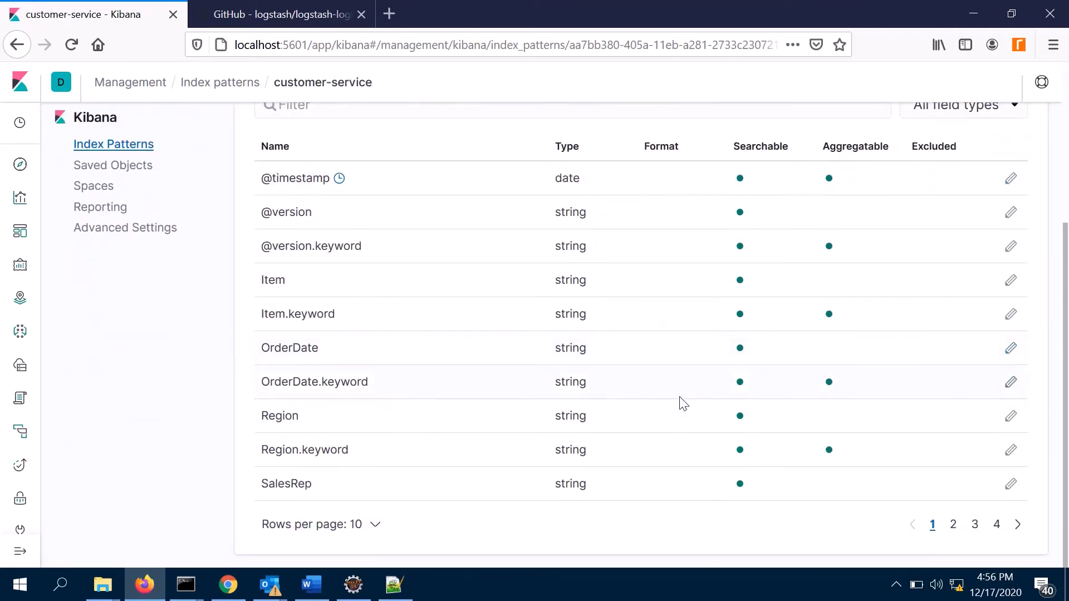
left_click(953, 524)
scroll(507, 382, "up", 4)
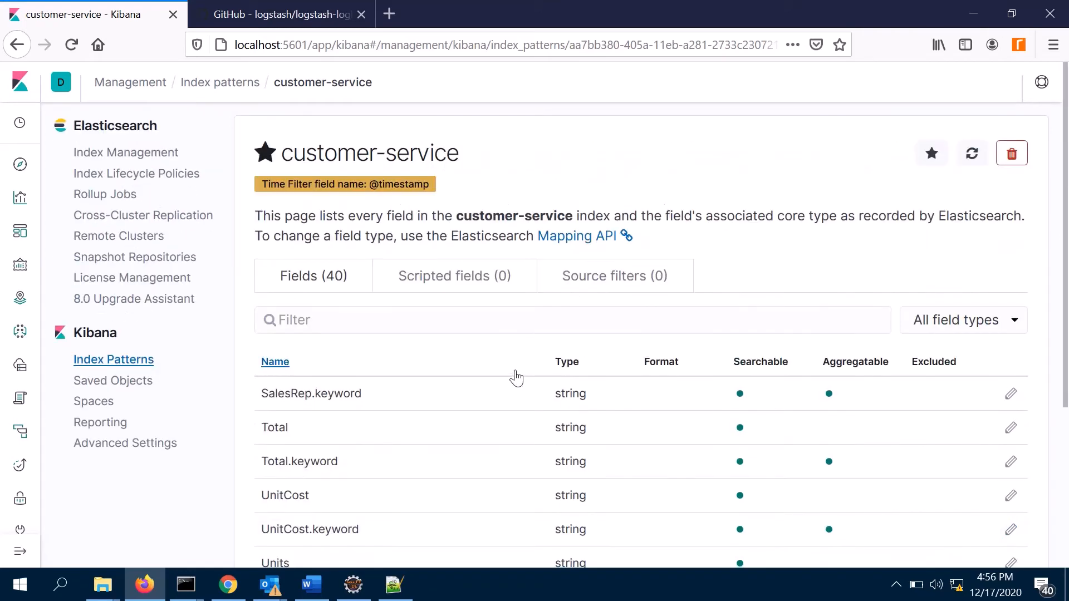
Step: Show the customer-service logs in Discover, refresh the results and check the hit count
left_click(20, 167)
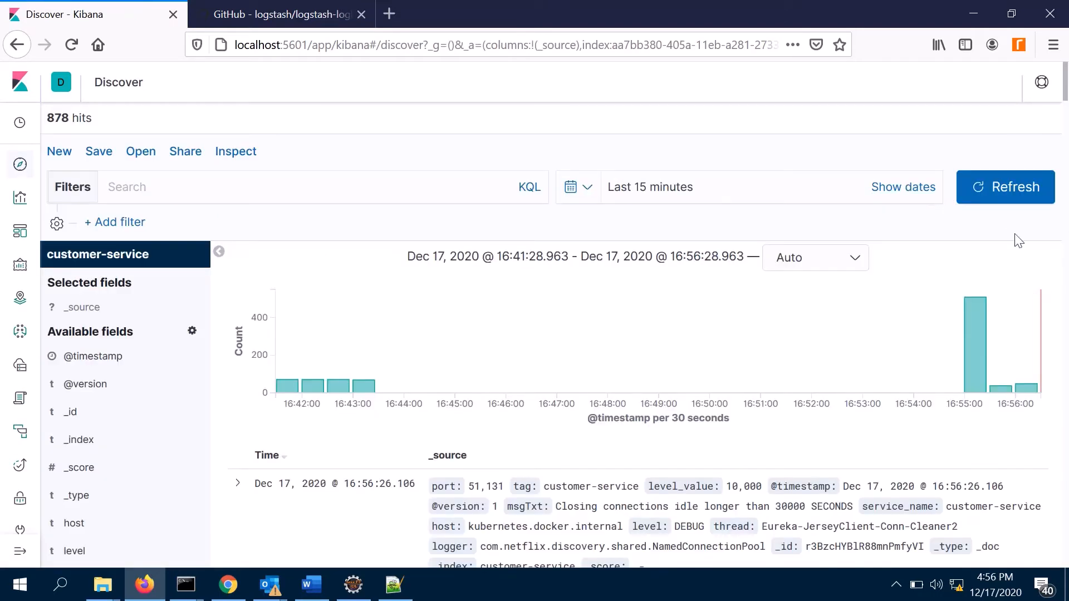
left_click(1004, 195)
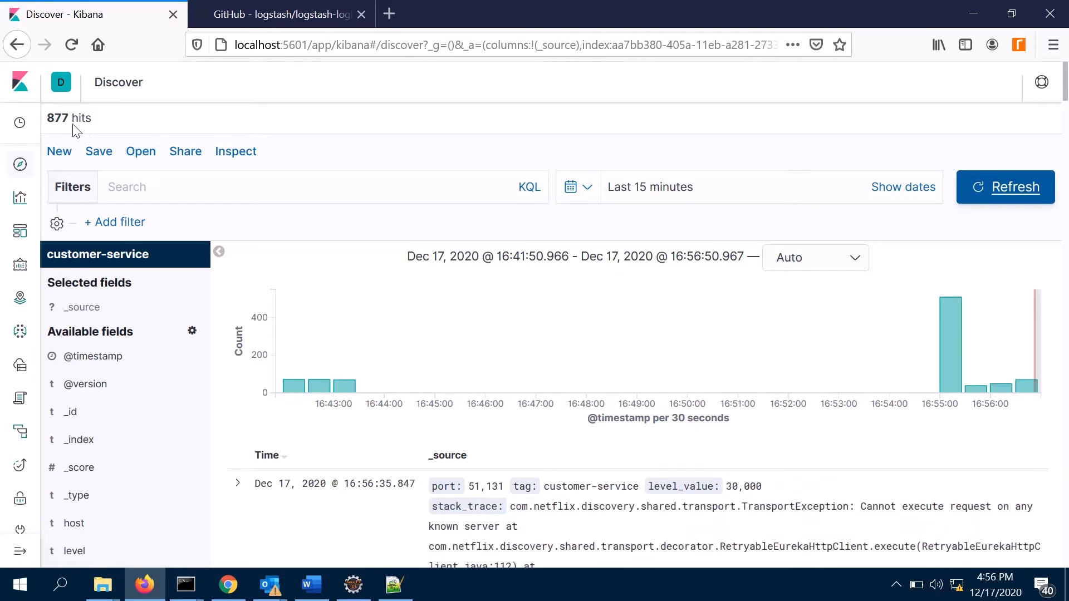
left_click_drag(48, 118, 81, 118)
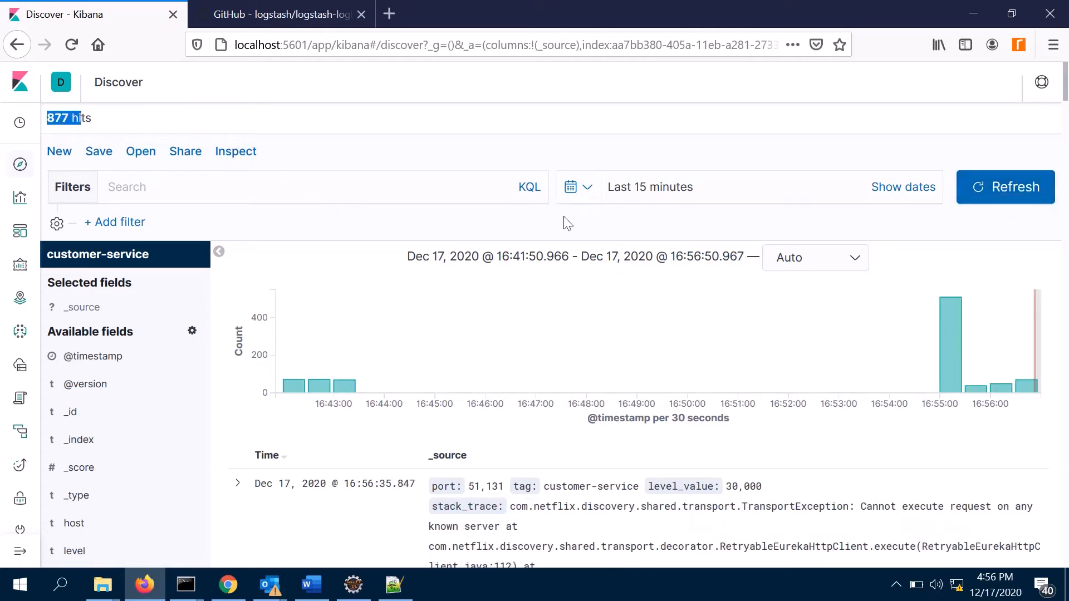
Step: Set the Discover time range to Last 7 days, refresh the results and look through the log entries
left_click(587, 188)
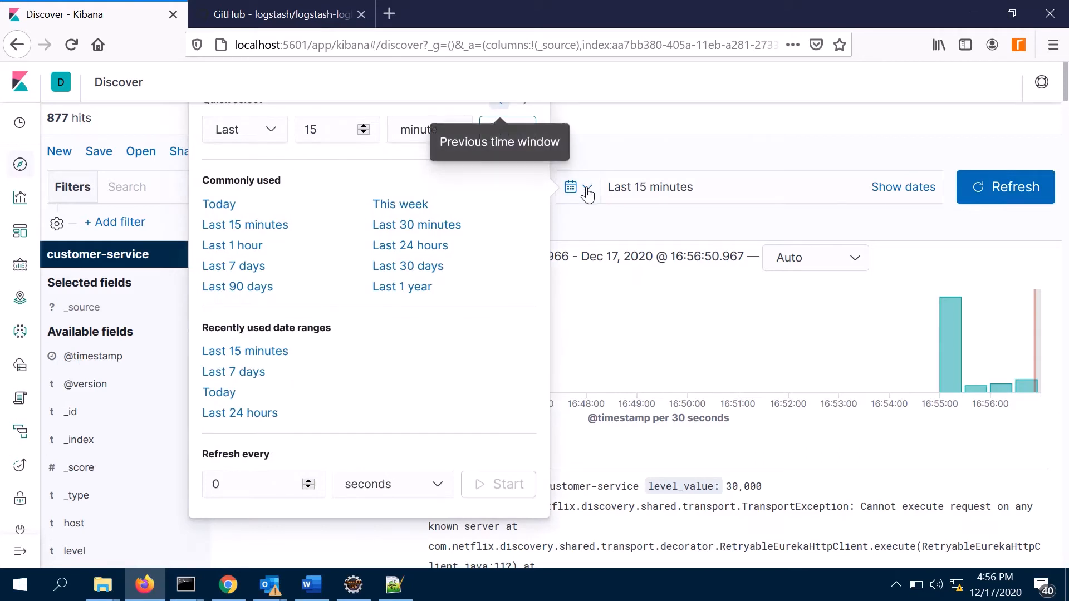
left_click(235, 266)
left_click(979, 189)
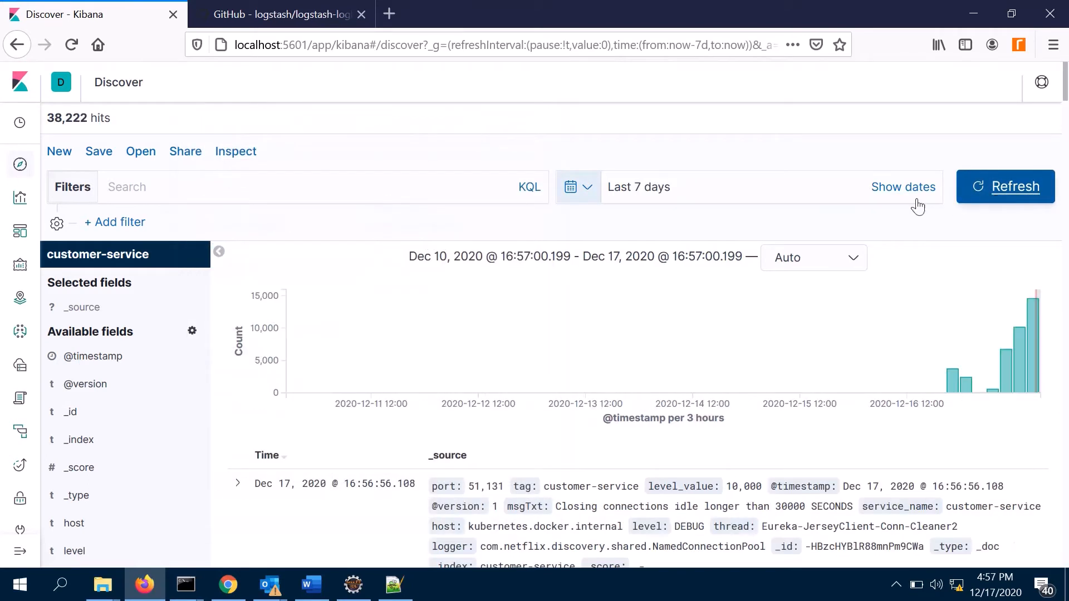
left_click_drag(52, 118, 106, 119)
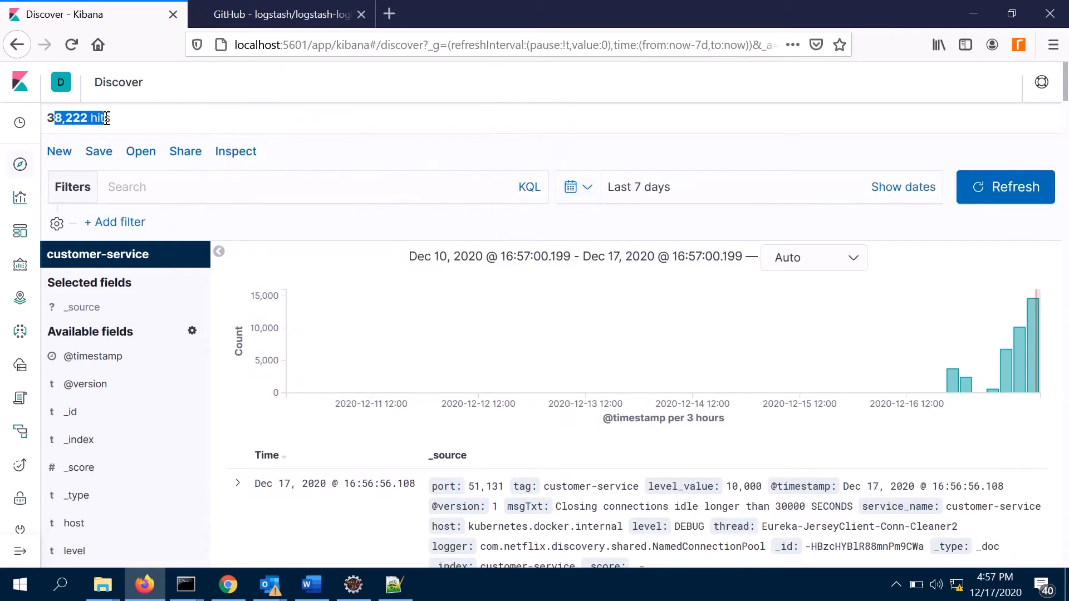
scroll(282, 317, "down", 6)
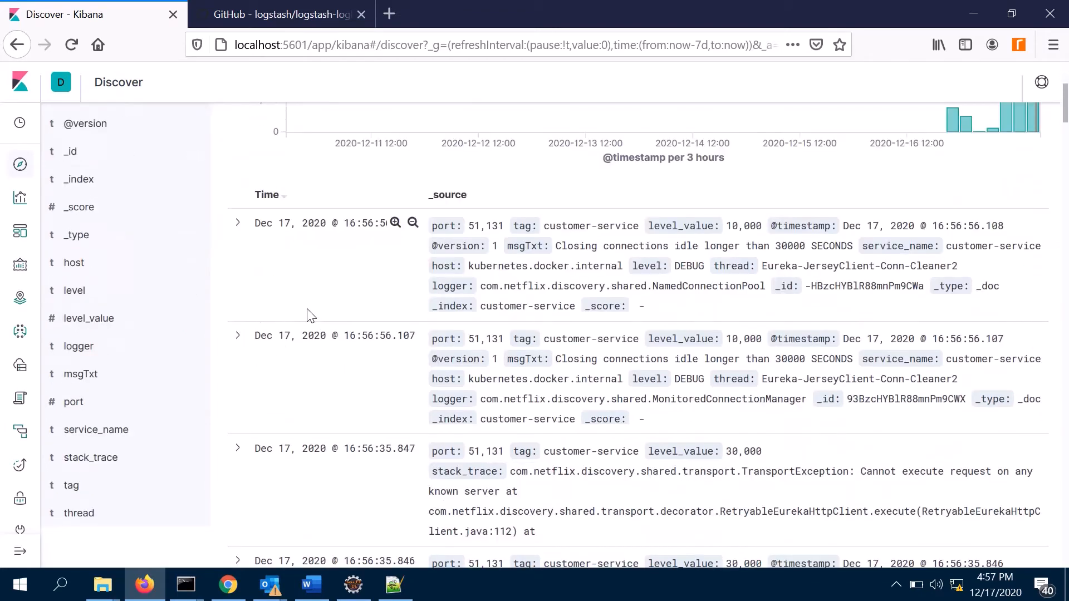
scroll(310, 313, "up", 6)
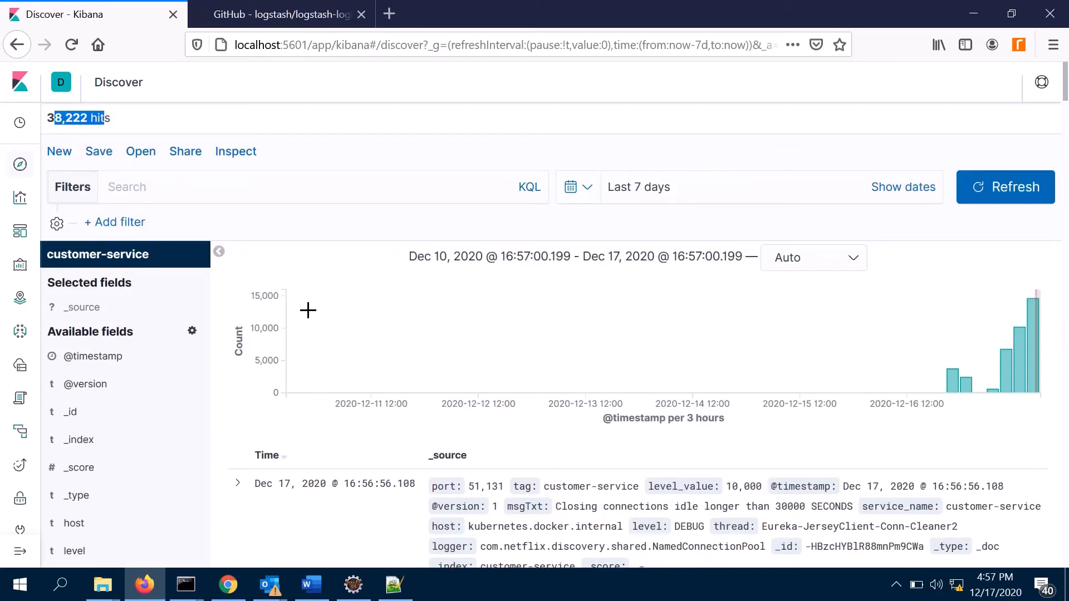
scroll(307, 310, "down", 3)
scroll(318, 310, "up", 3)
Step: Add Region, SalesRep, Units, UnitCost, Total, OrderDate and Item as columns of the log table
scroll(371, 216, "down", 3)
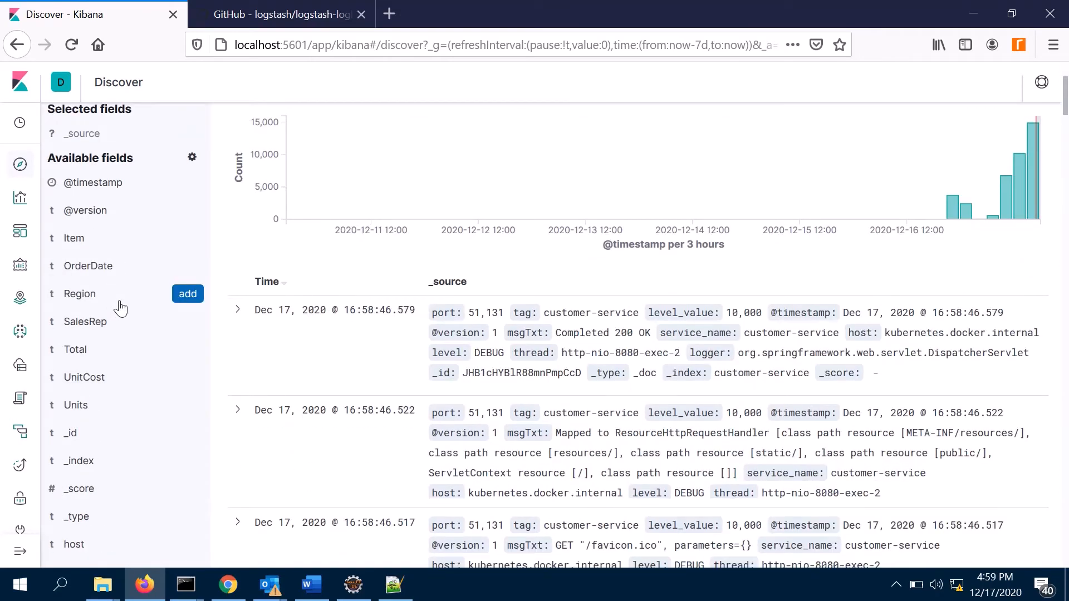
mouse_move(162, 276)
mouse_move(141, 303)
left_click(188, 295)
left_click(188, 295)
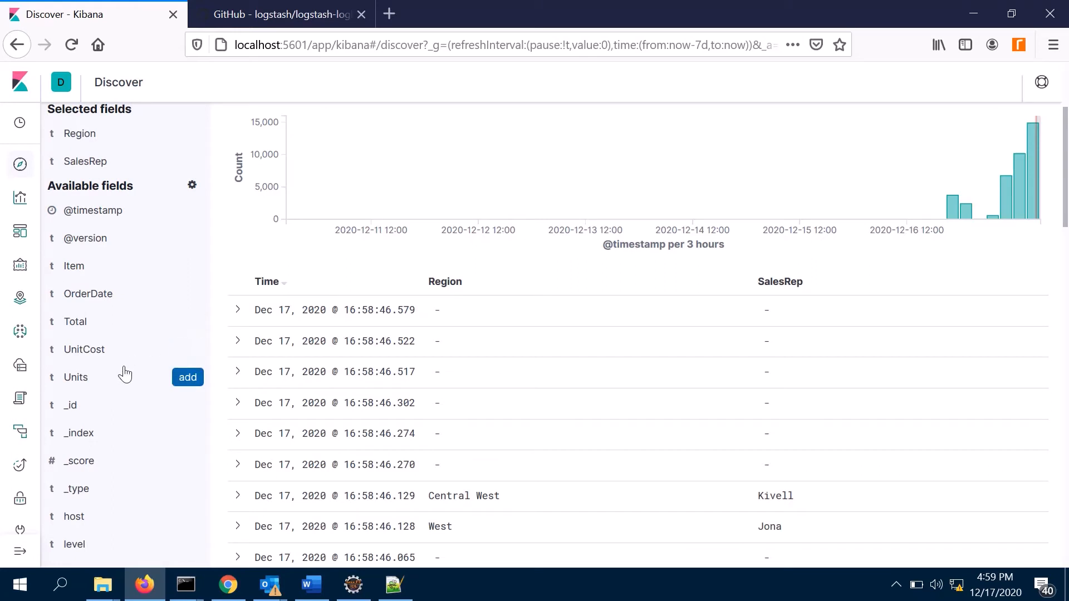
left_click(187, 383)
left_click(195, 382)
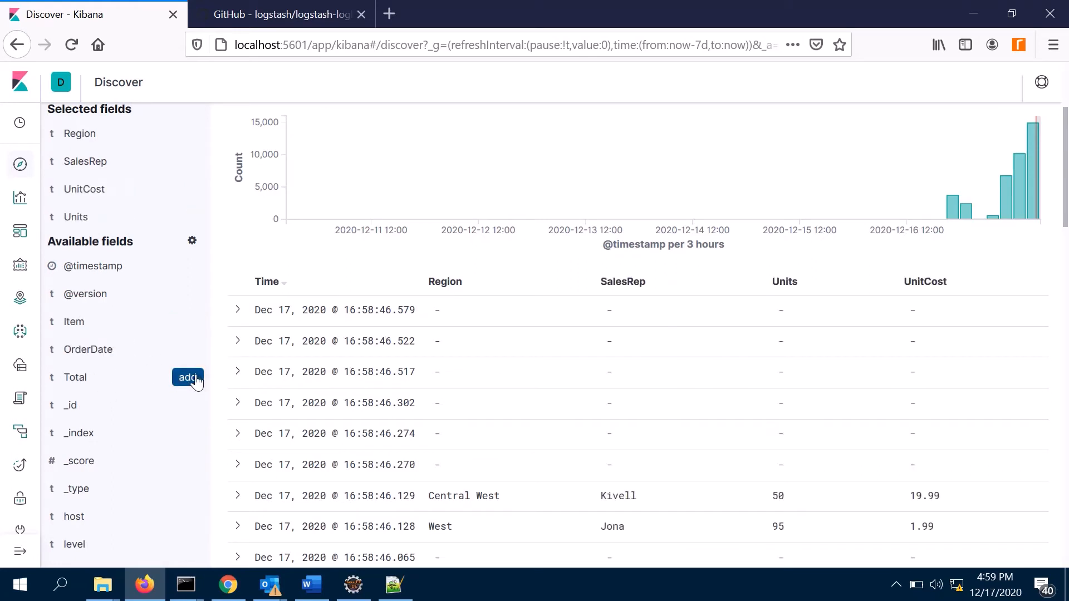
left_click(187, 383)
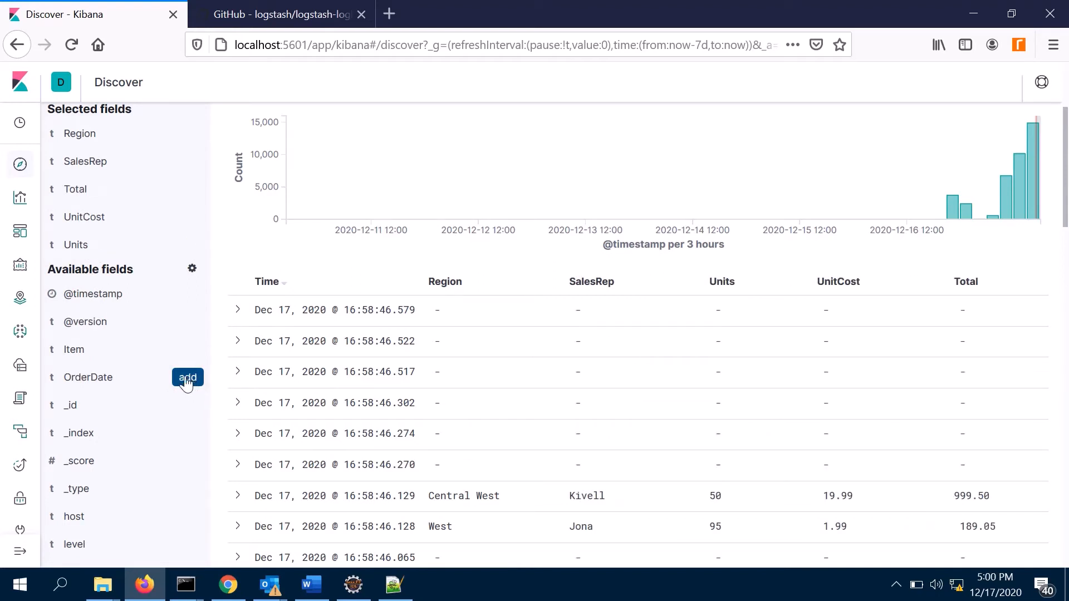
left_click(188, 383)
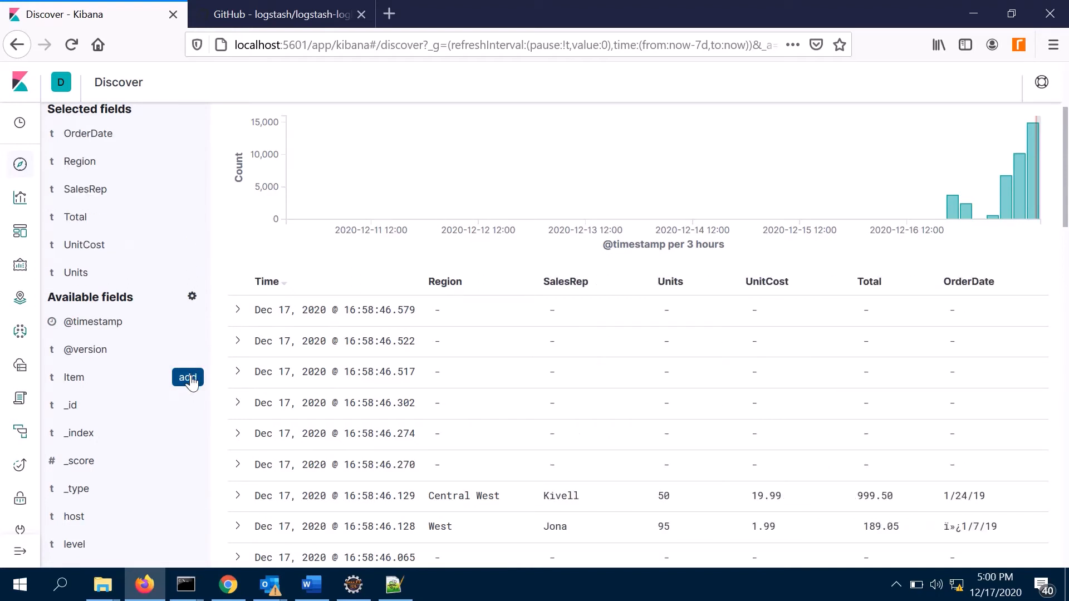
left_click(187, 379)
Step: Add a filter keeping only entries where the Region field exists, and look through the filtered records
scroll(204, 353, "up", 3)
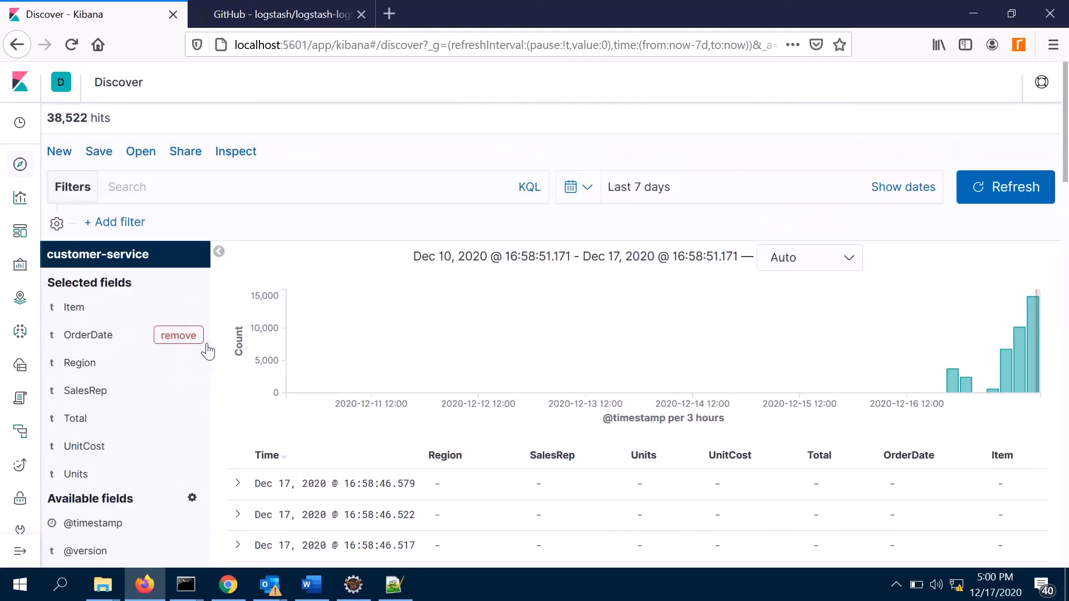
left_click(107, 223)
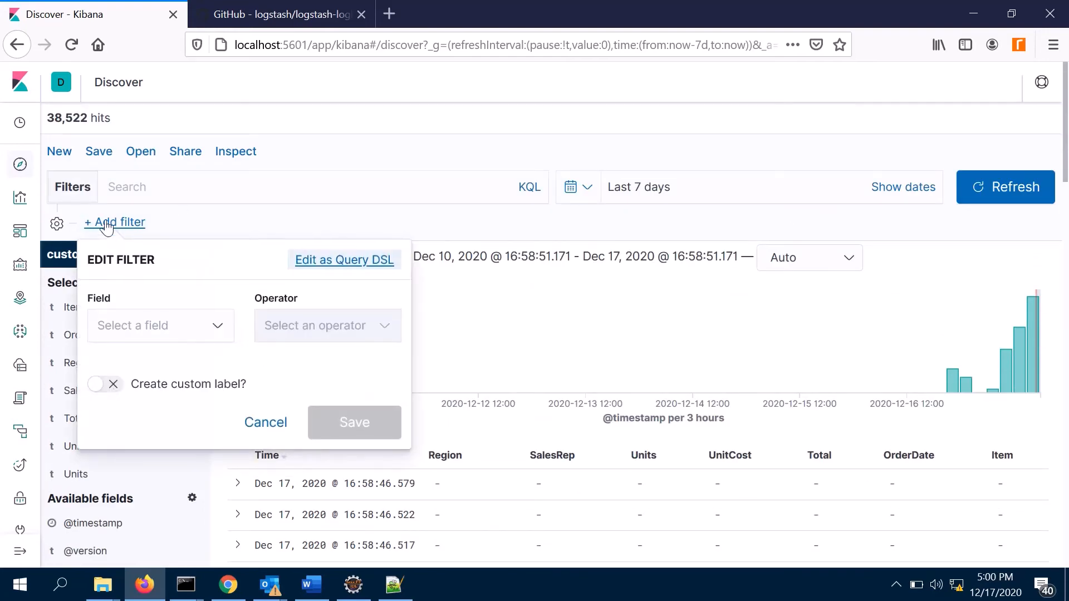
left_click(210, 332)
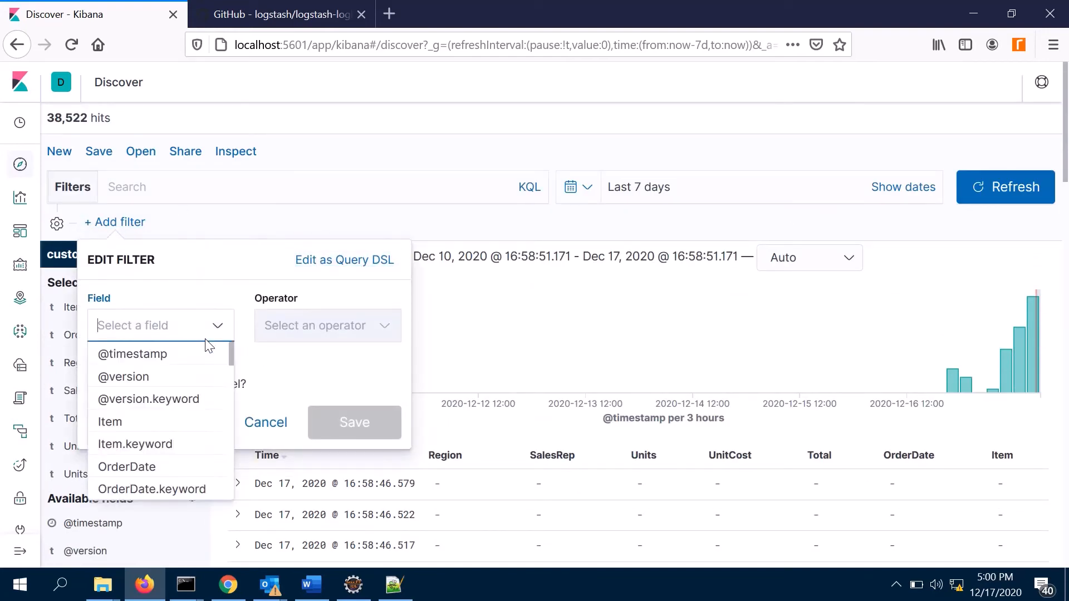
type("re")
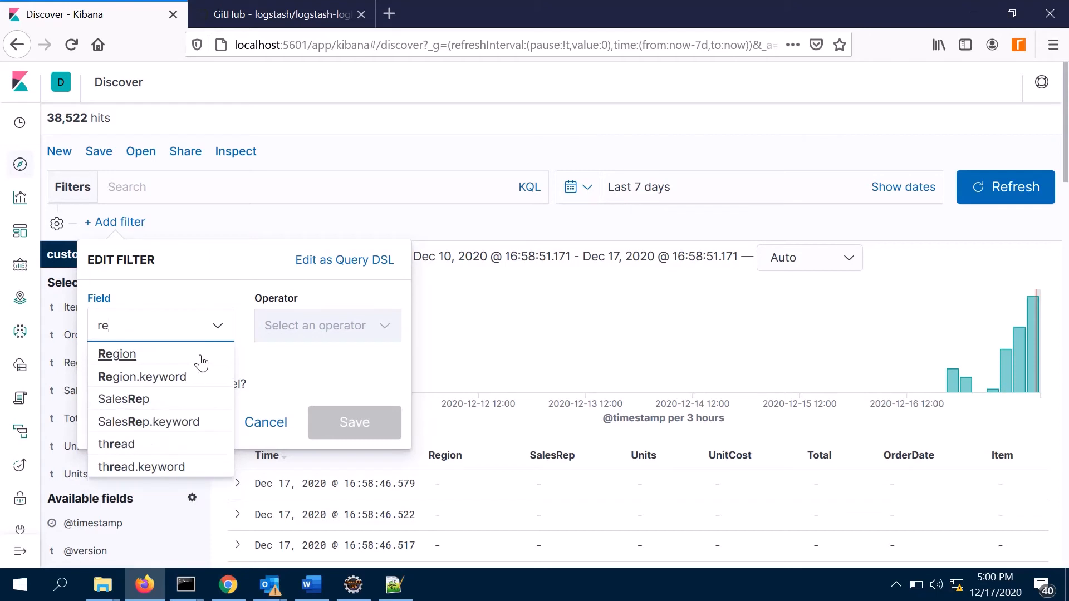
left_click(133, 357)
left_click(370, 325)
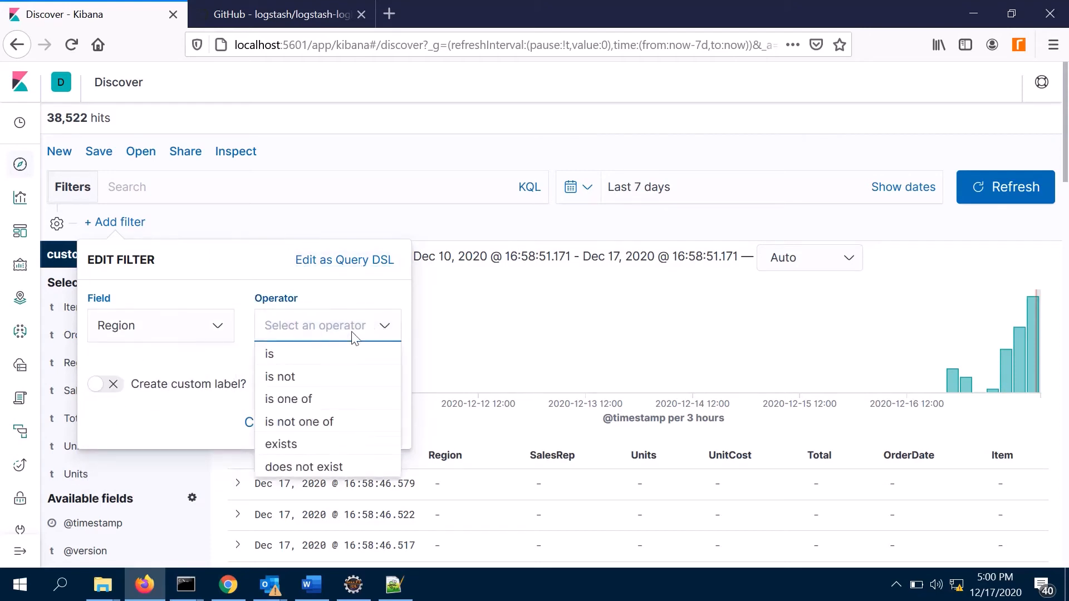
left_click(283, 445)
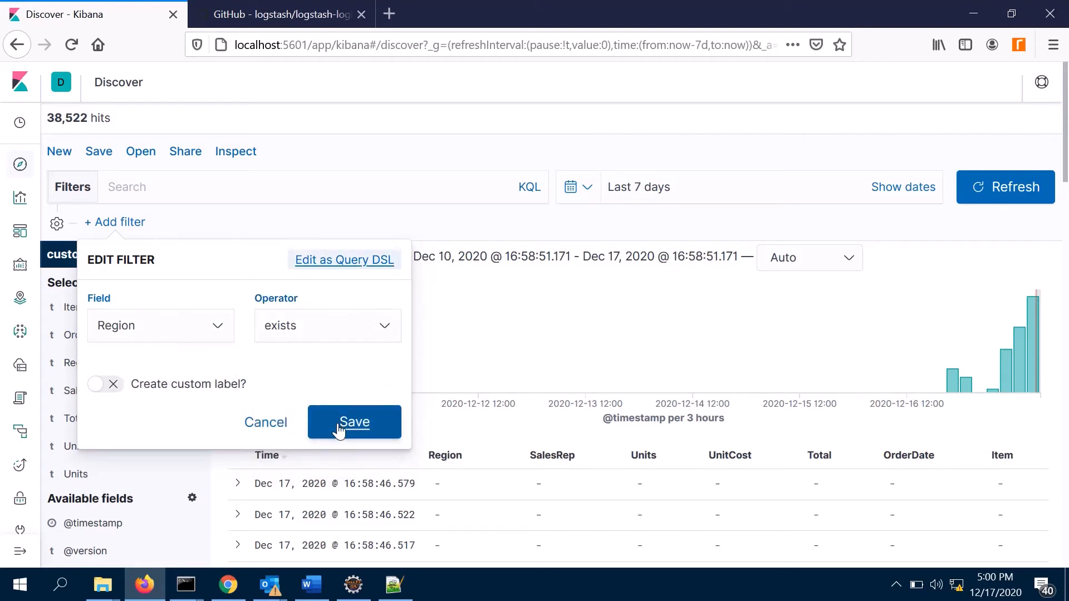
left_click(341, 429)
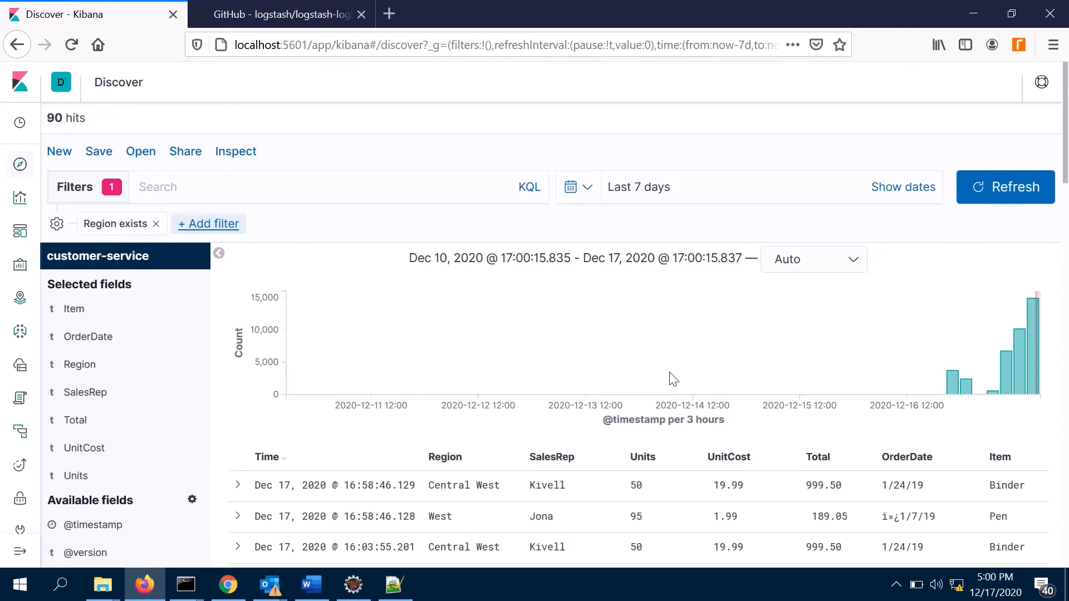
scroll(670, 375, "down", 3)
scroll(658, 434, "down", 5)
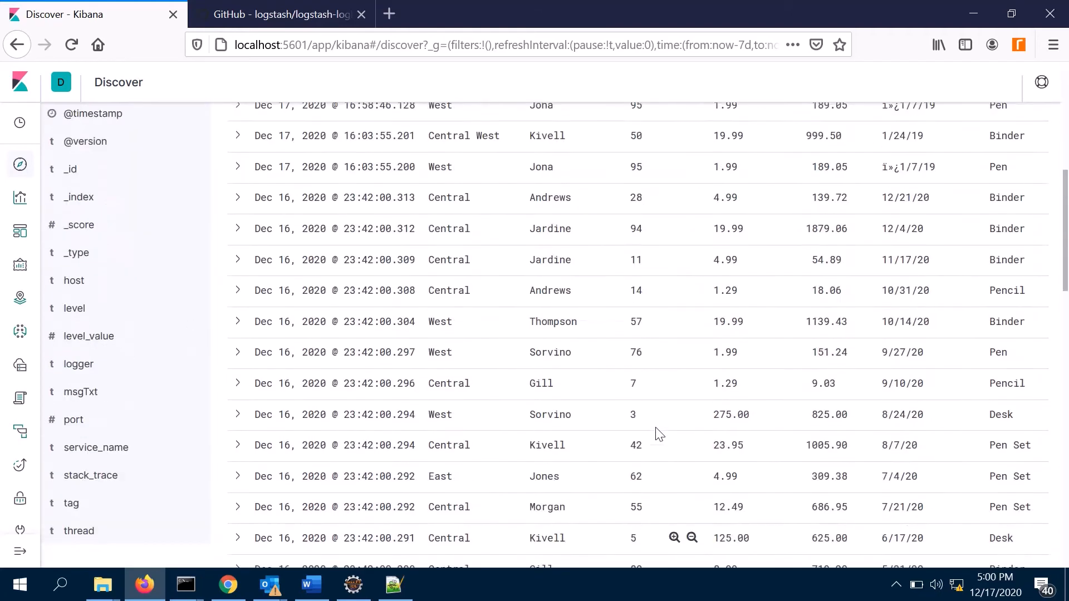
scroll(657, 432, "up", 9)
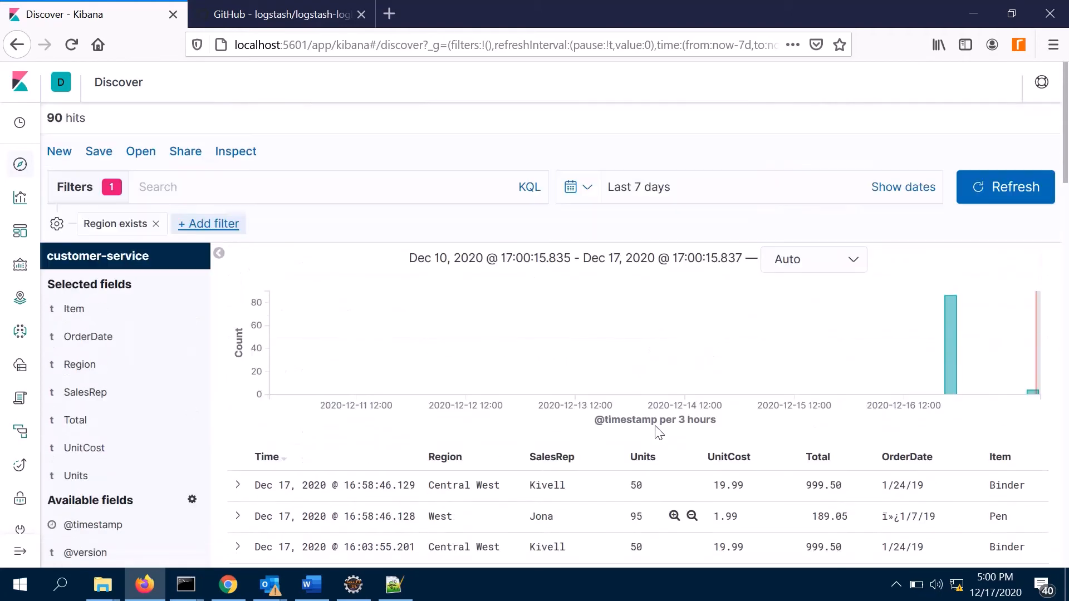
Step: Save the current search with the title Sales Report
left_click(92, 160)
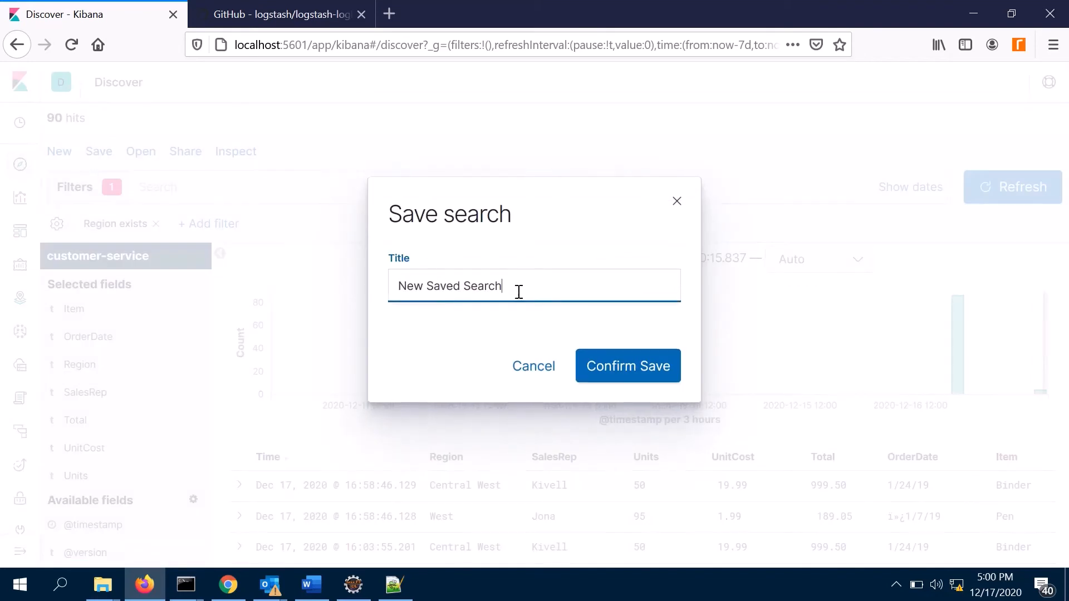
left_click_drag(517, 292, 245, 262)
type("Sales Report")
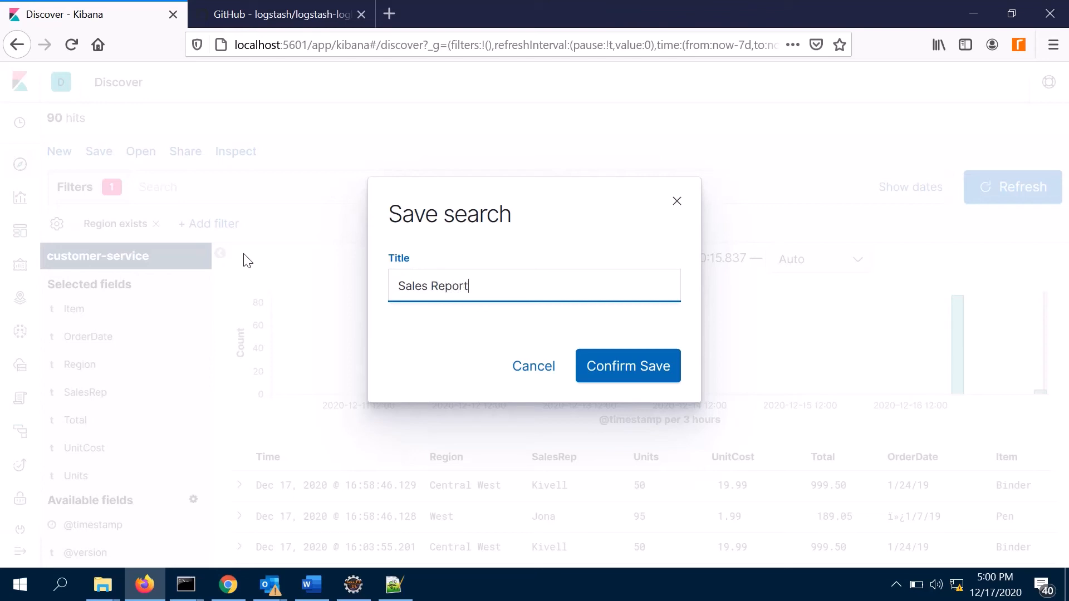
left_click(643, 369)
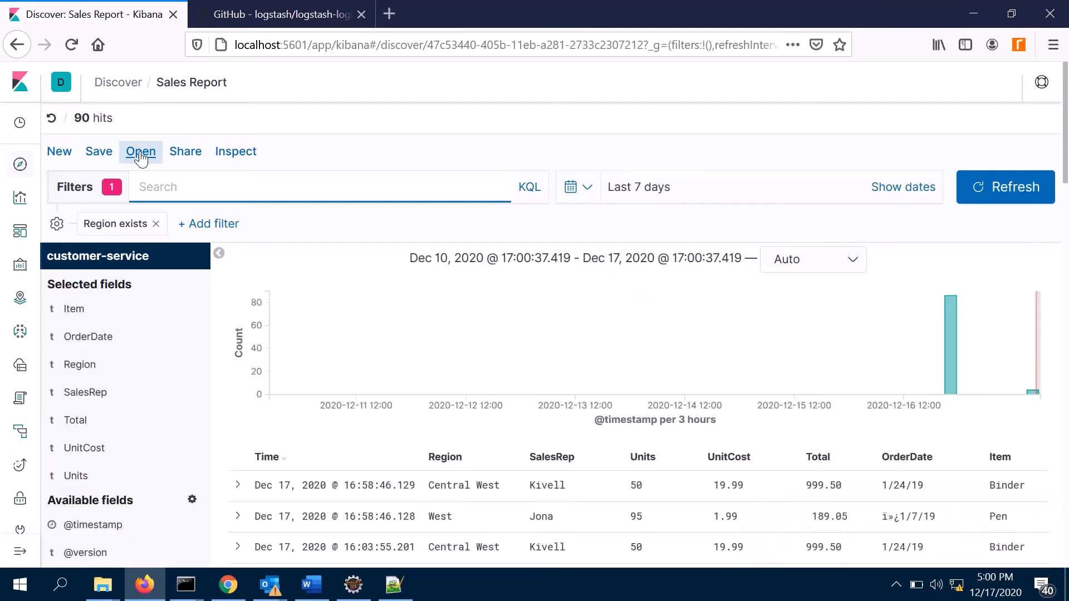
Step: Open the saved search Sales Report and look through its records
left_click(141, 159)
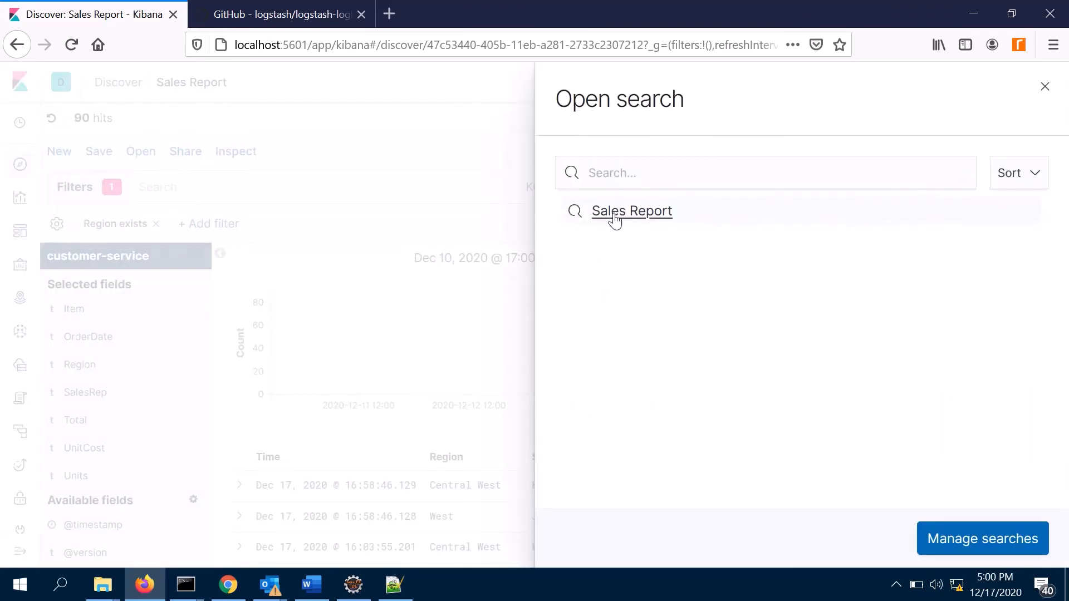
left_click(637, 218)
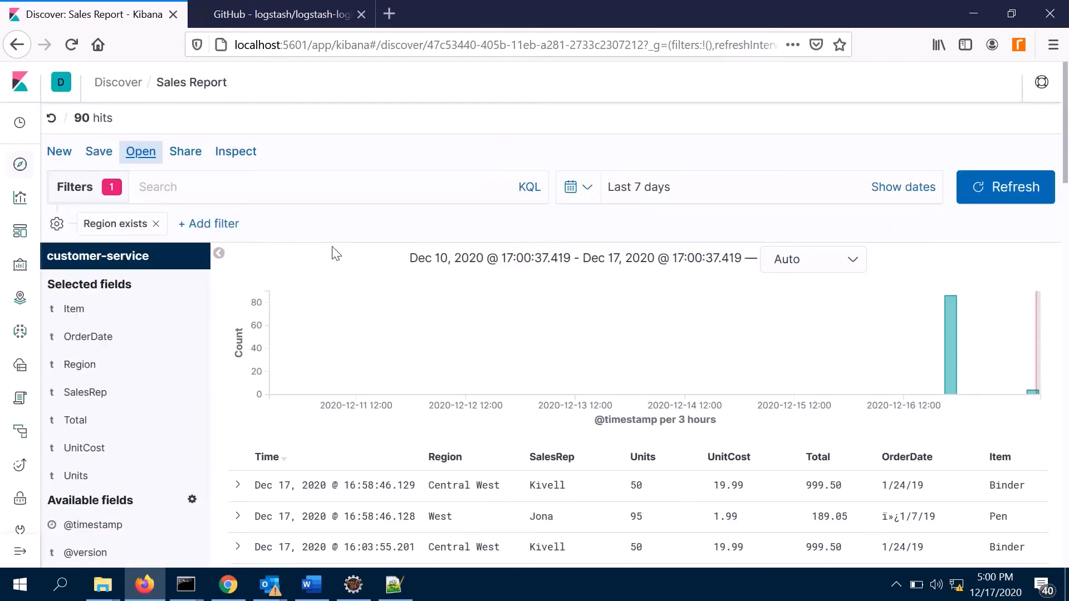
scroll(336, 253, "down", 15)
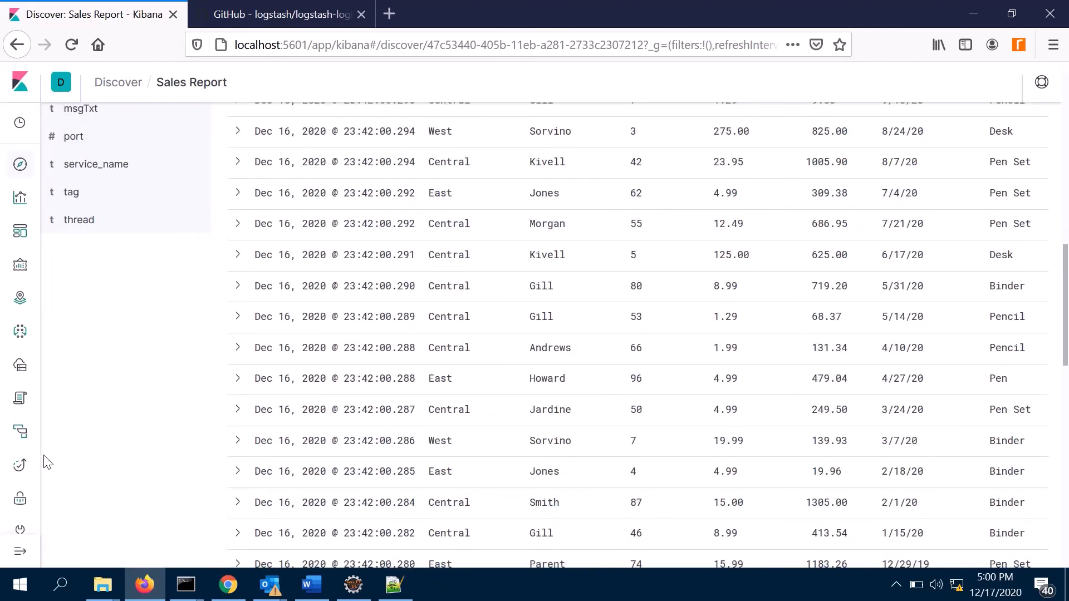
Step: Go to Kibana's Management area and open the Saved Objects page
left_click(25, 555)
scroll(132, 517, "down", 6)
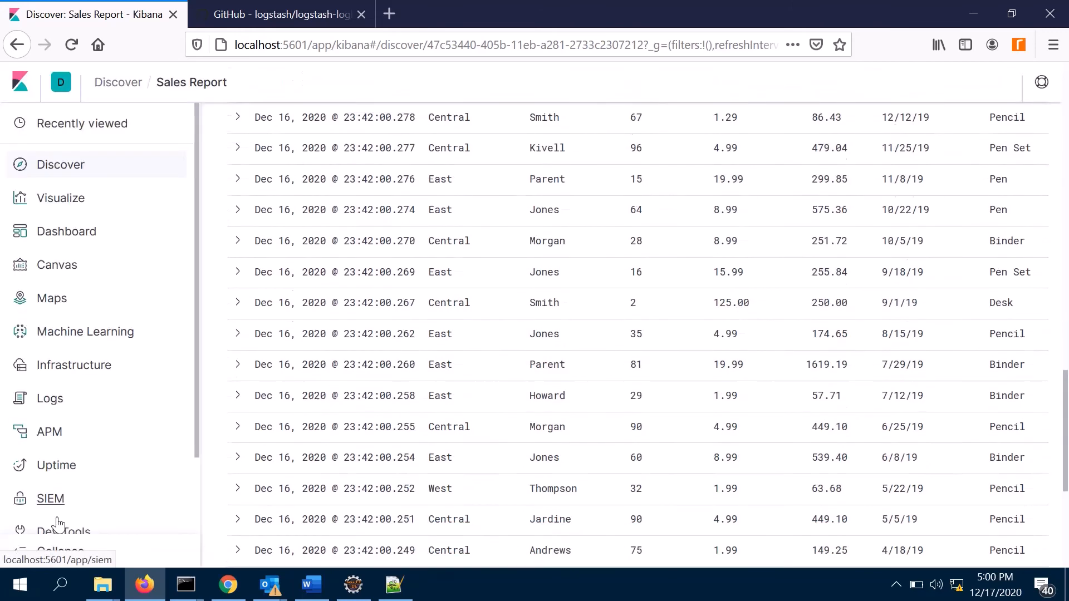
scroll(92, 532, "down", 4)
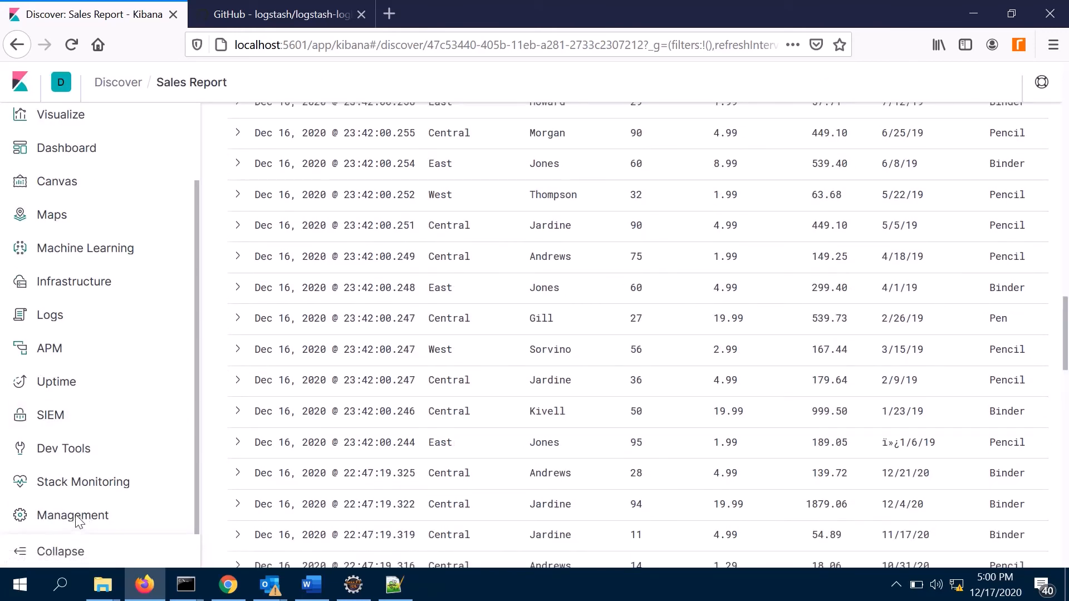
left_click(73, 517)
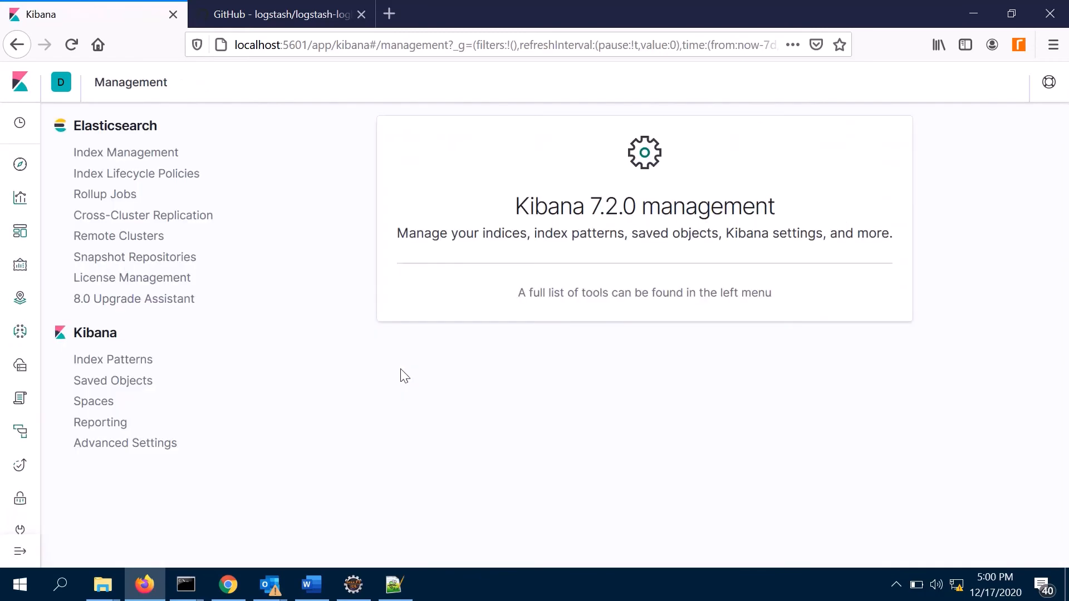
left_click(98, 388)
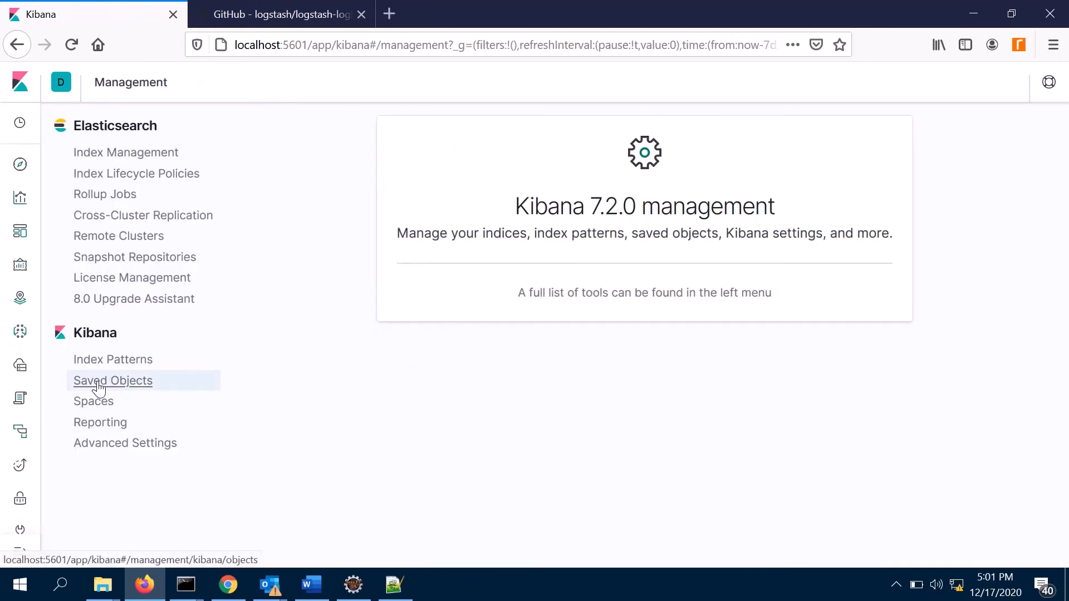